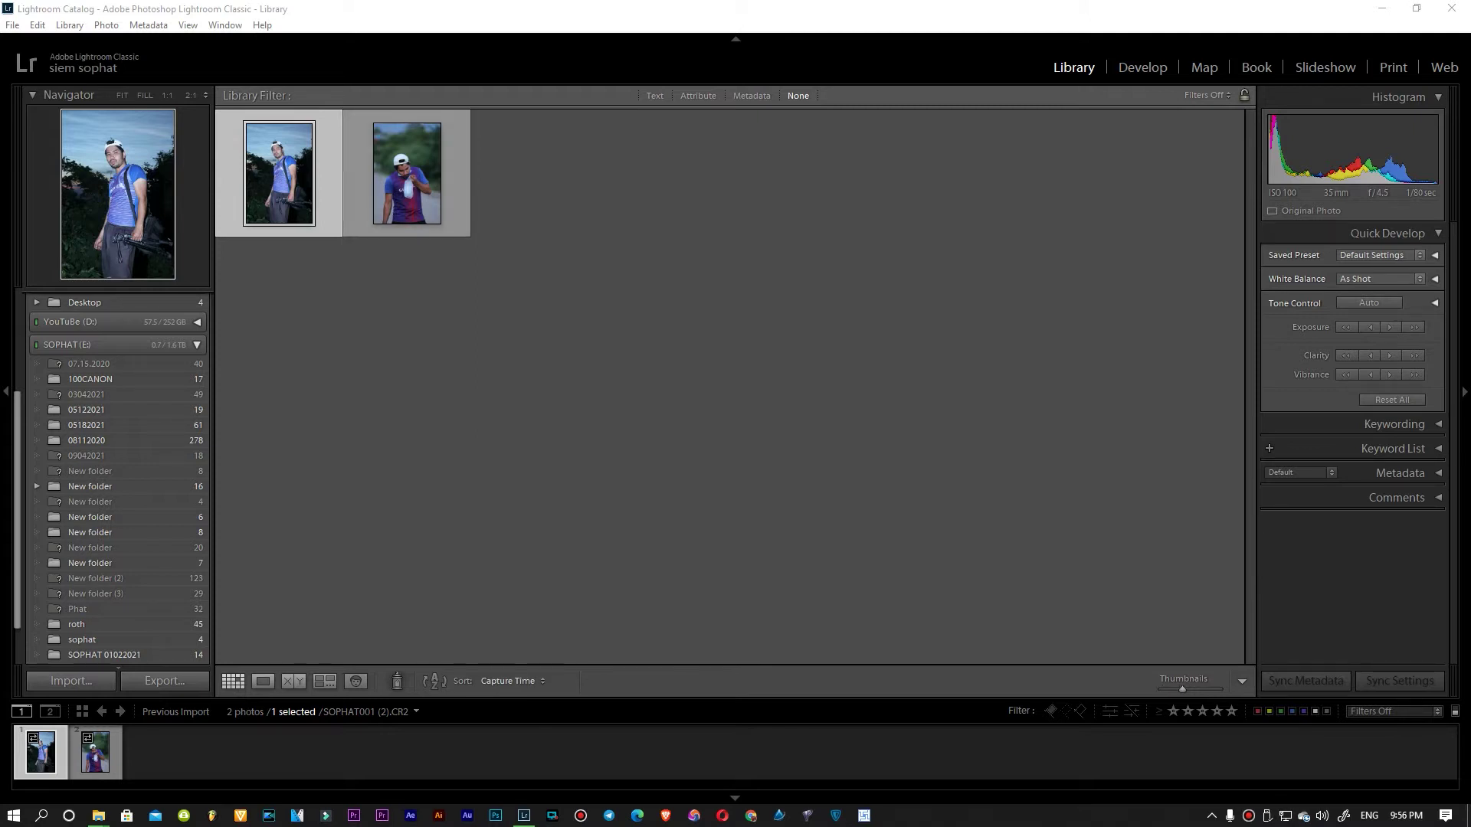
# Step: Open the selected dusk portrait in the Develop module
pyautogui.press('d')
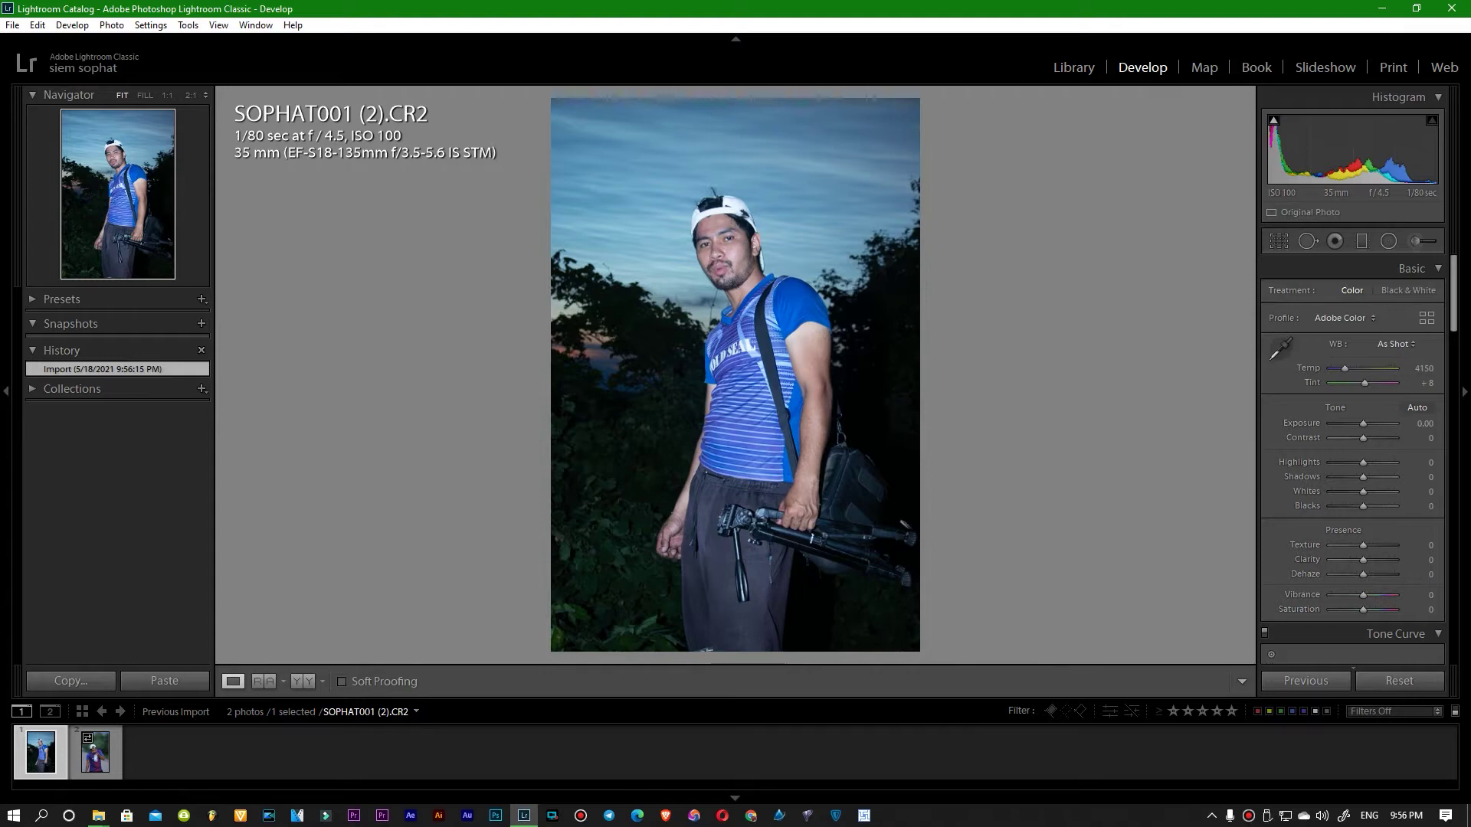
# Step: Switch to SOPHAT001 (1).CR2 and inspect the face and cap at several zoom levels
pyautogui.press('Right')
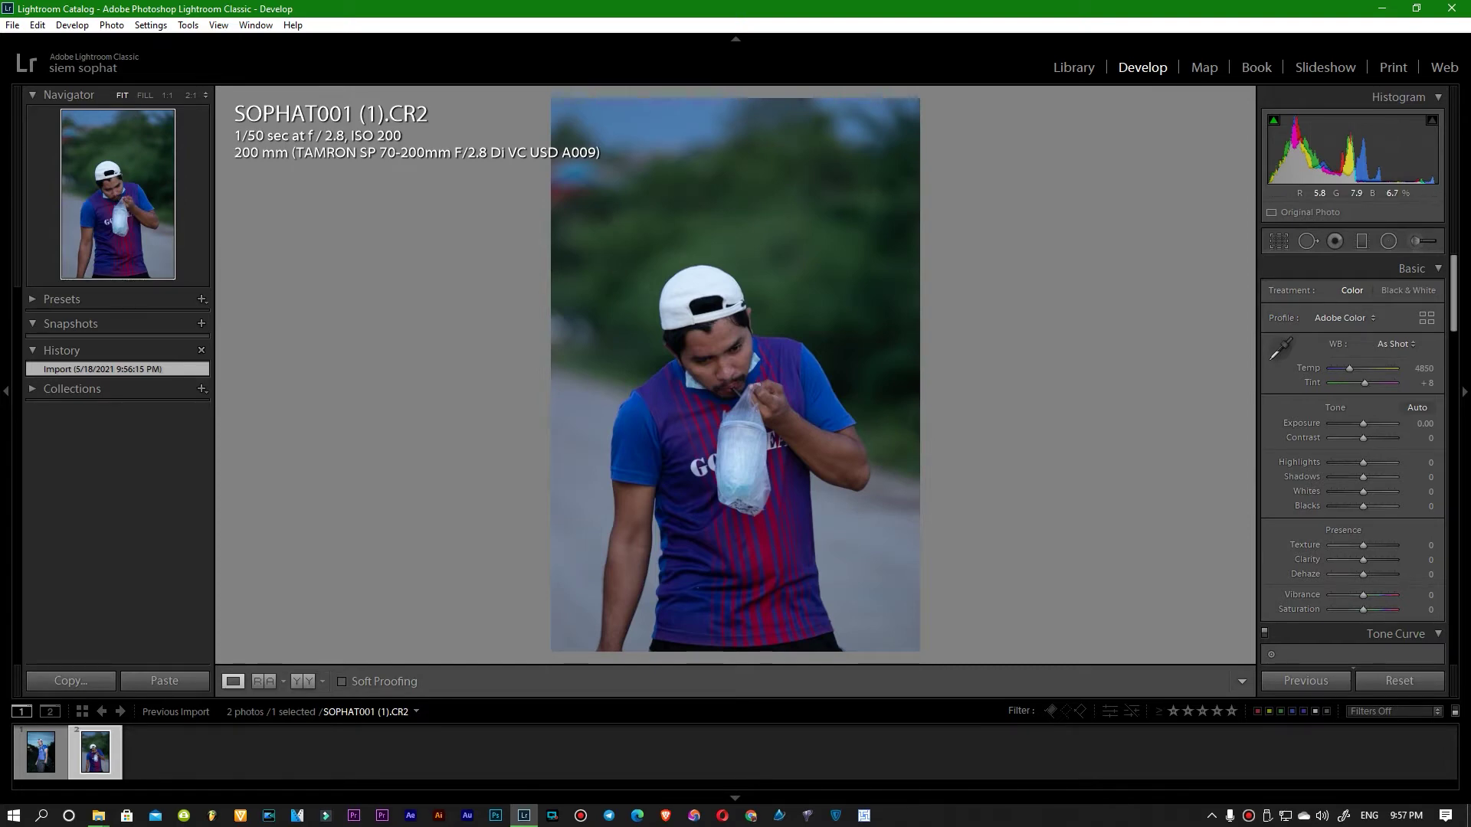
pyautogui.hotkey('ctrl', '=')
pyautogui.hotkey('ctrl', '=')
pyautogui.hotkey('ctrl', '=')
pyautogui.hotkey('ctrl', '-')
pyautogui.hotkey('ctrl', '-')
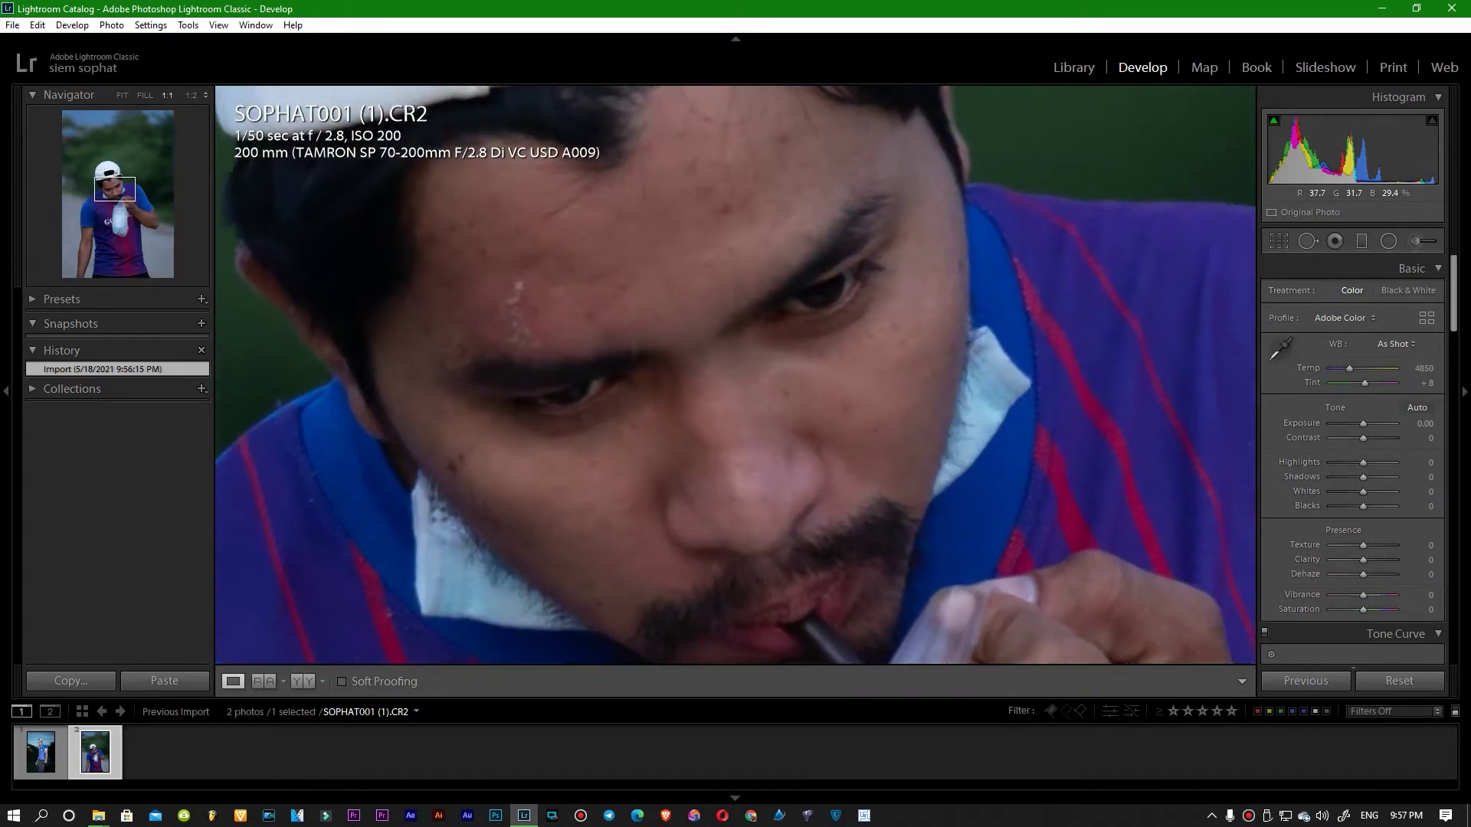
pyautogui.moveTo(735, 375); pyautogui.dragTo(850, 452)
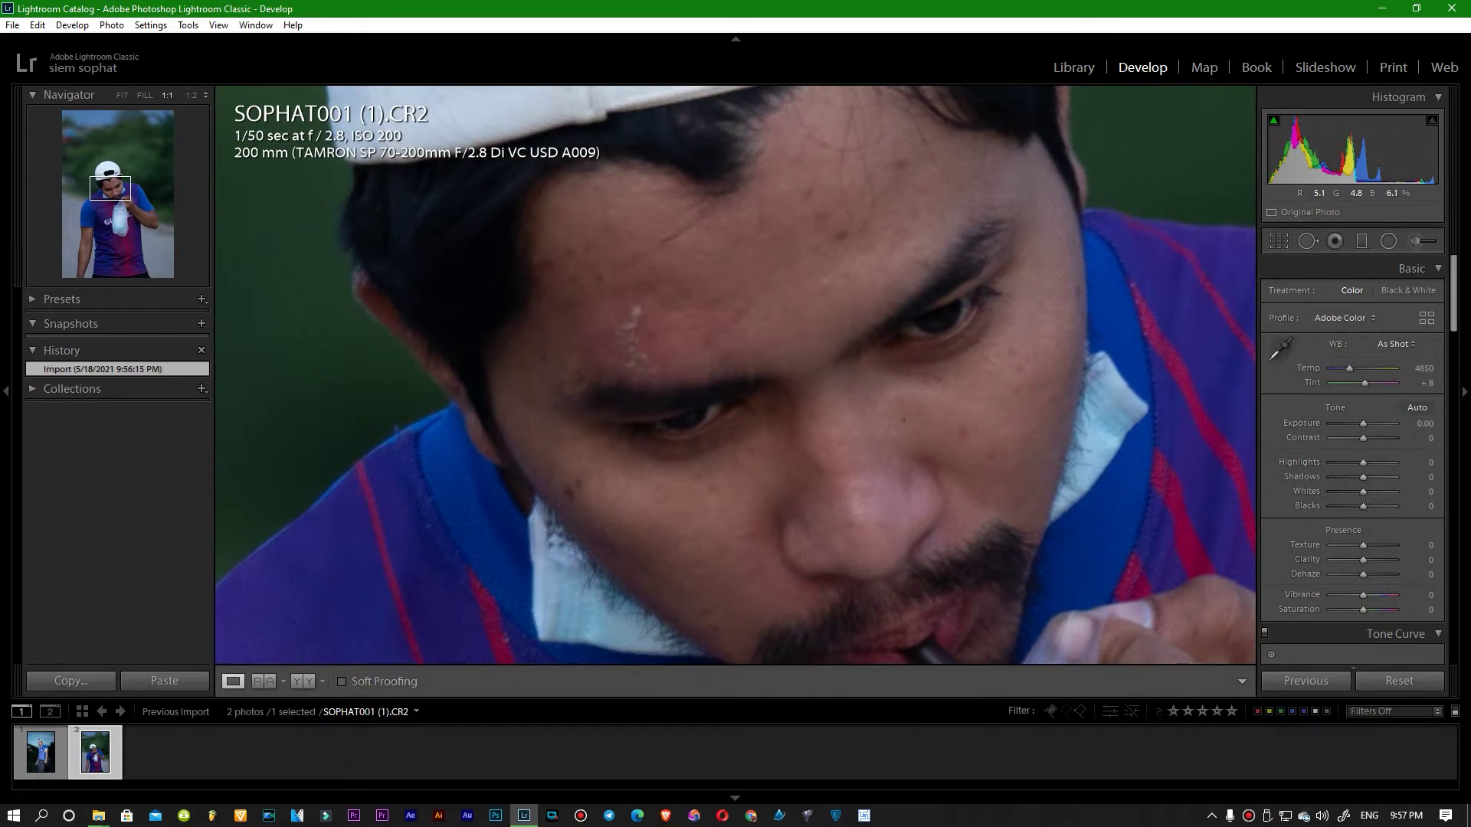
pyautogui.hotkey('ctrl', '-')
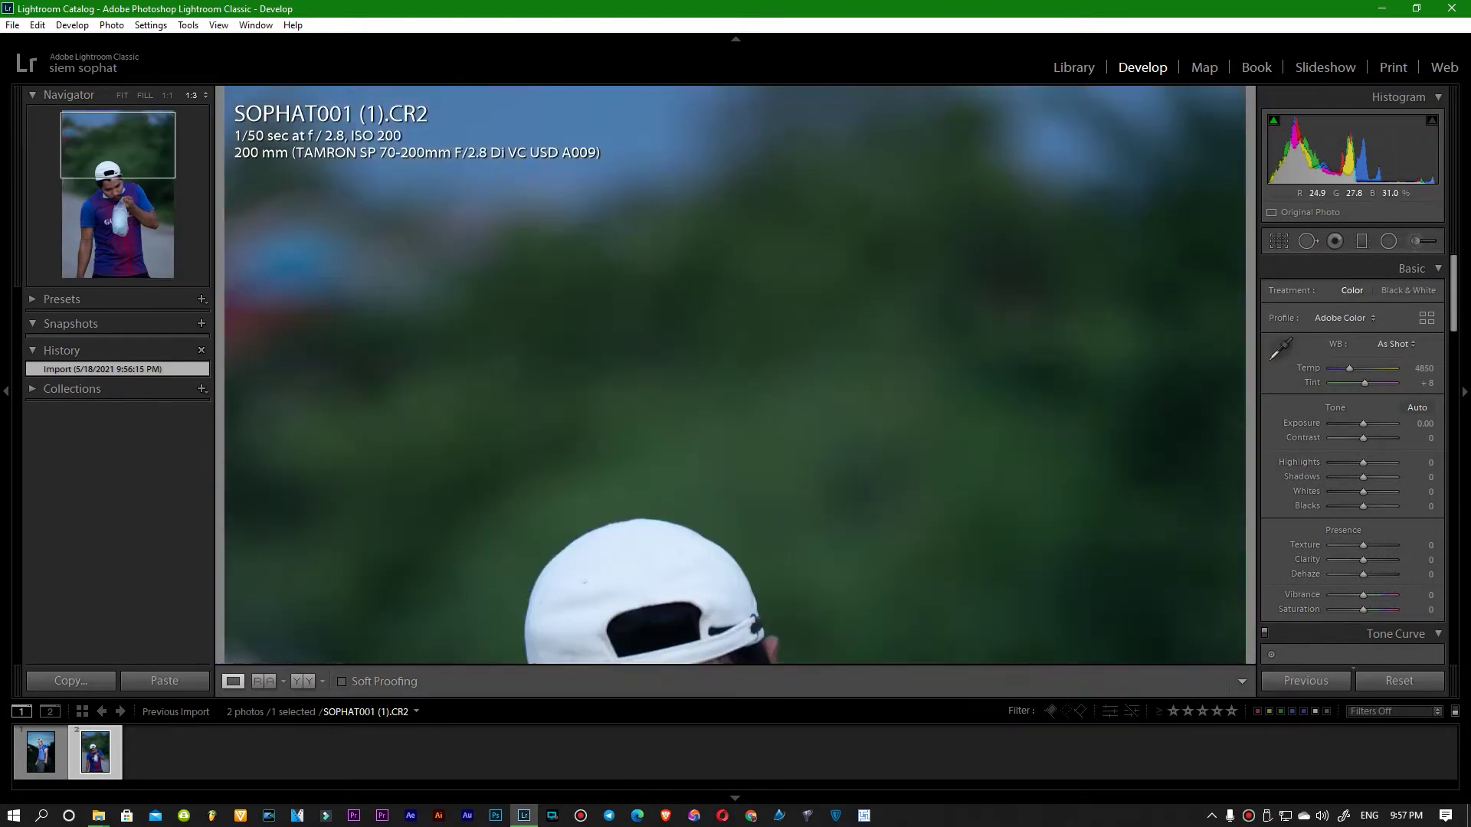
pyautogui.hotkey('ctrl', '-')
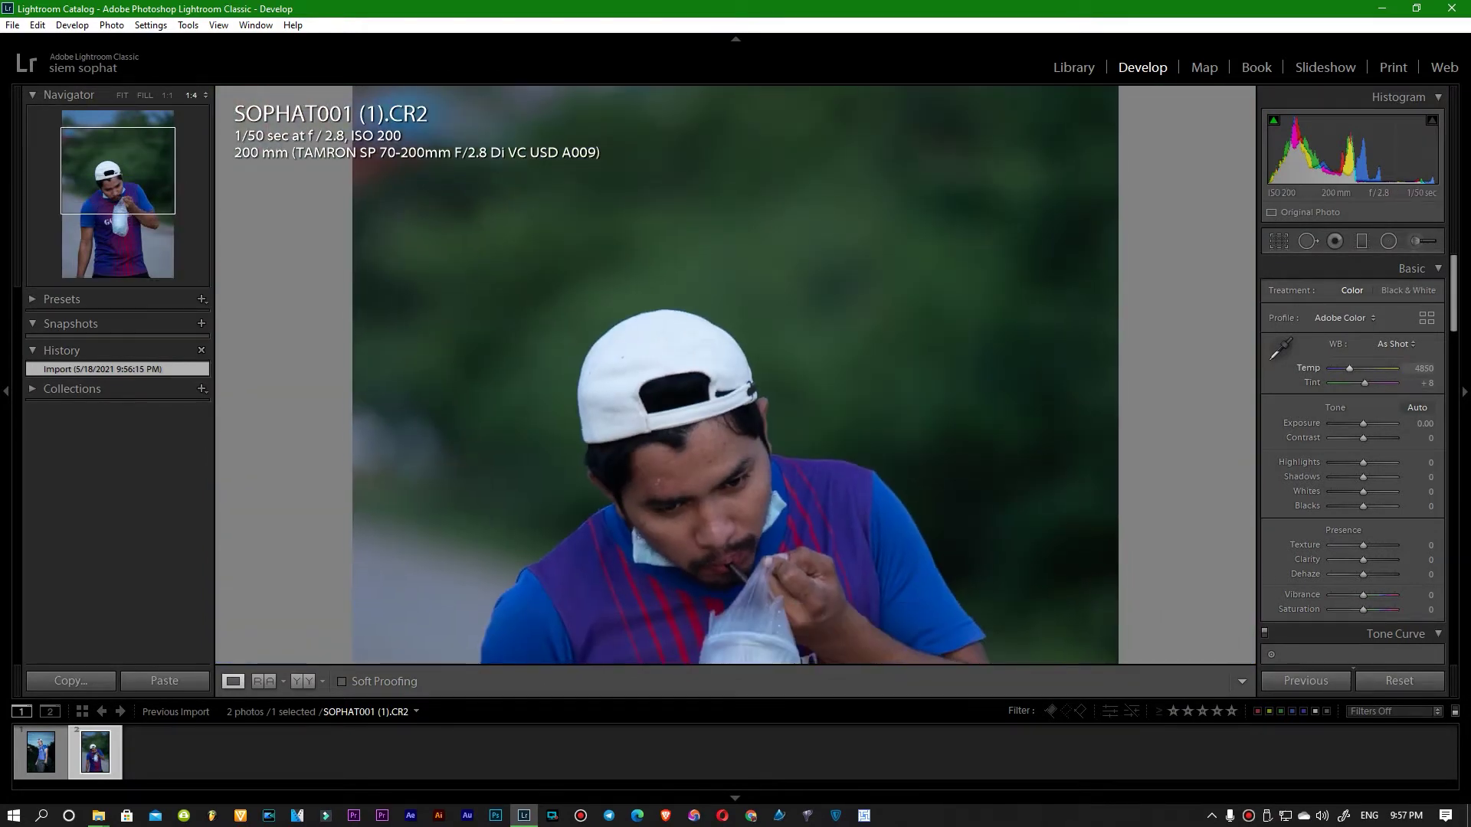
# Step: Try temperatures 5691 and 5333, then settle the white balance temperature at 4976
pyautogui.write('5691')
pyautogui.press('Return')
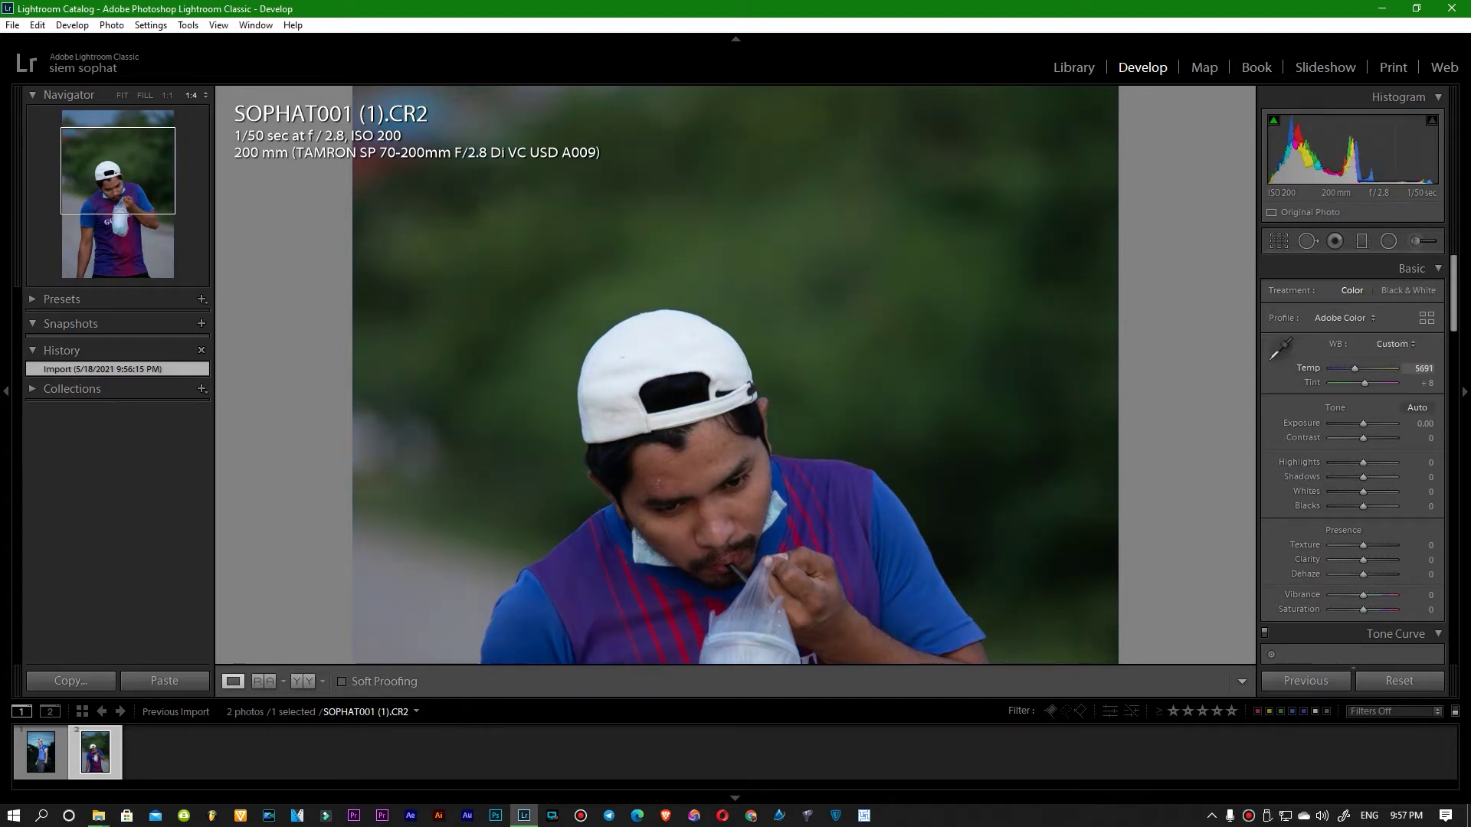
pyautogui.write('5333')
pyautogui.press('Return')
pyautogui.write('4976')
pyautogui.press('Return')
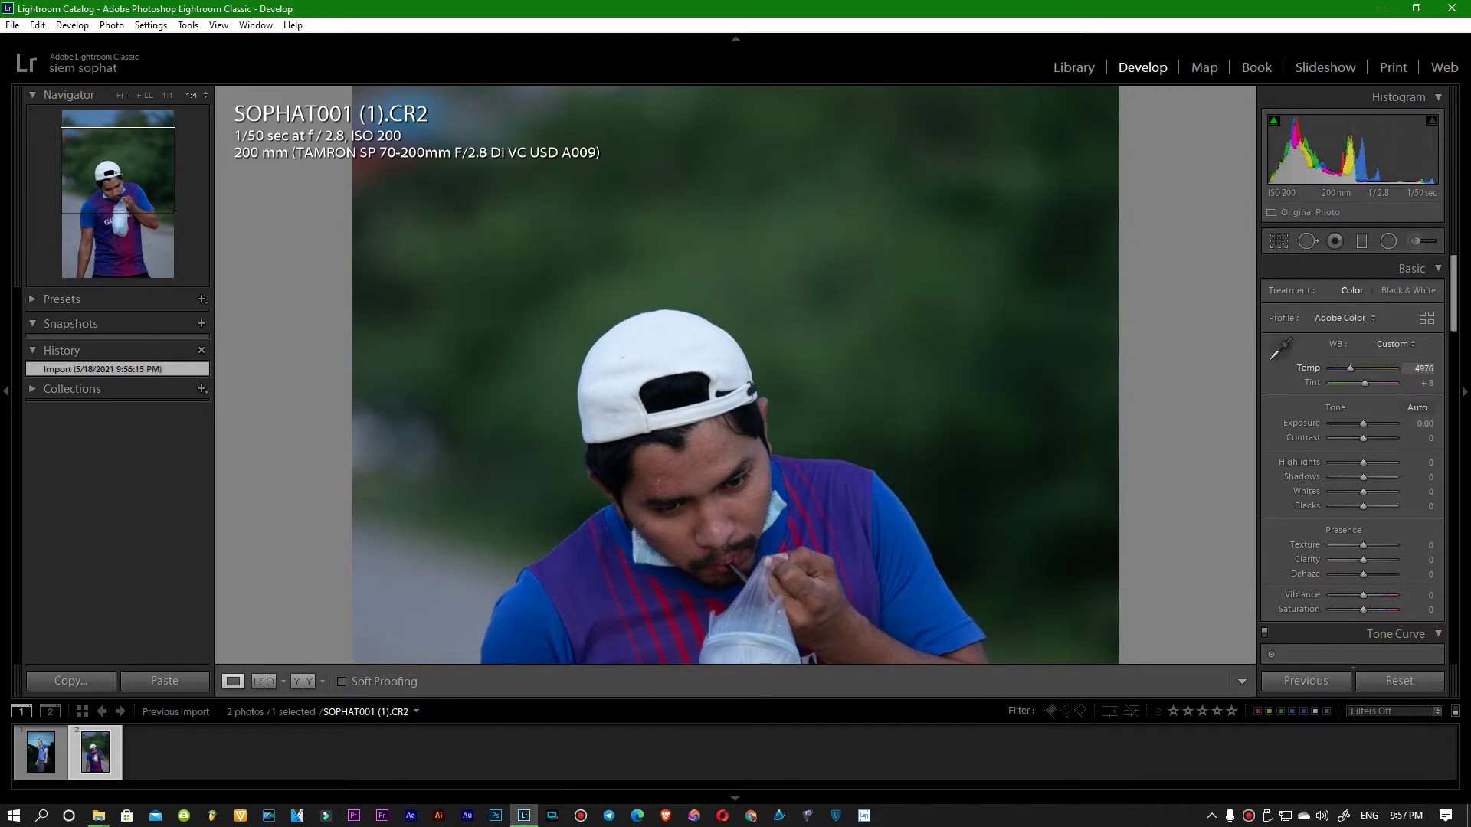
pyautogui.press('Tab')
# Step: Set tint to -4, exposure to +0.24 and contrast to +17
pyautogui.write('-7')
pyautogui.press('Return')
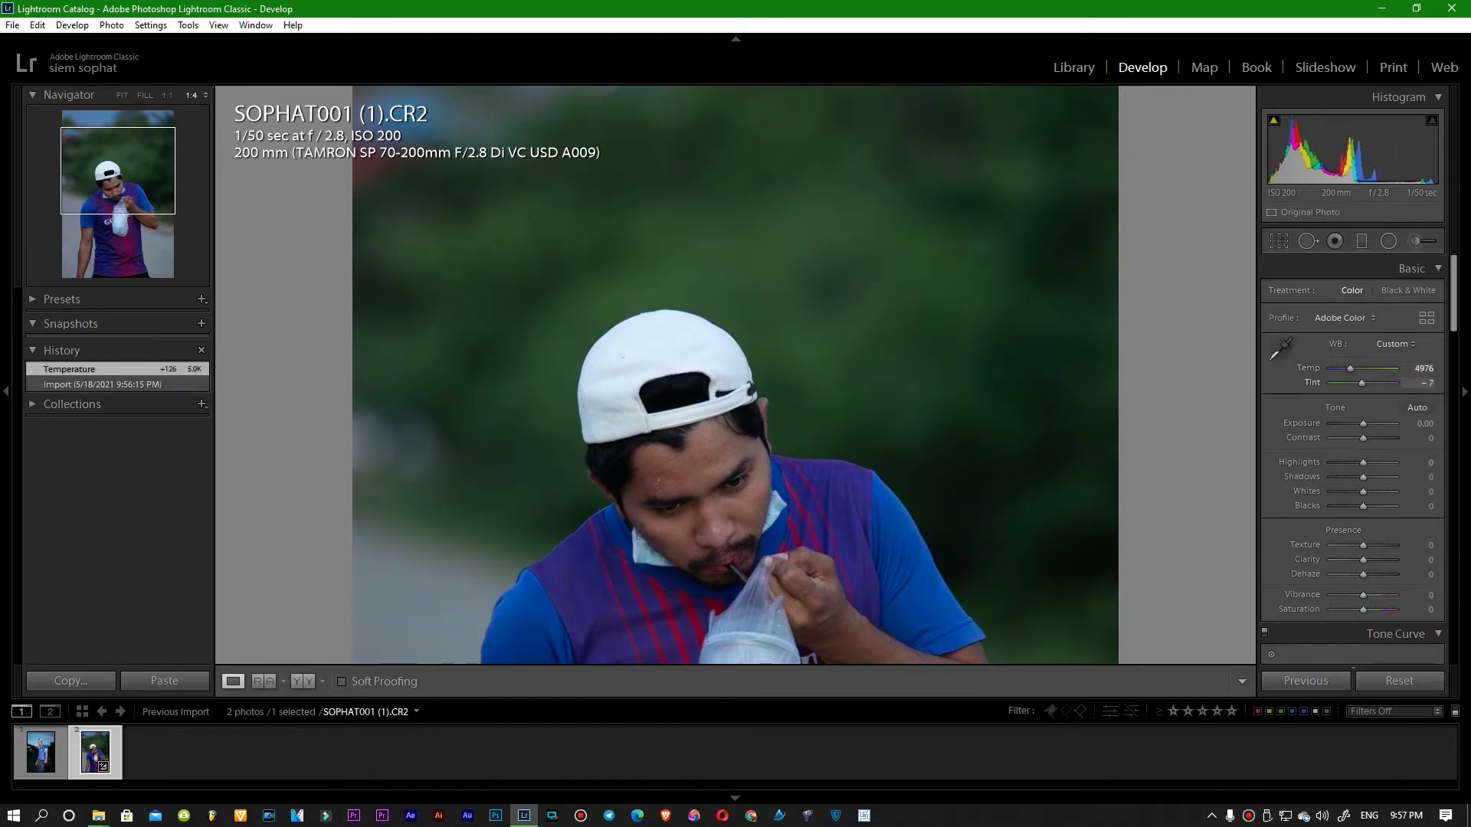
pyautogui.press('Return')
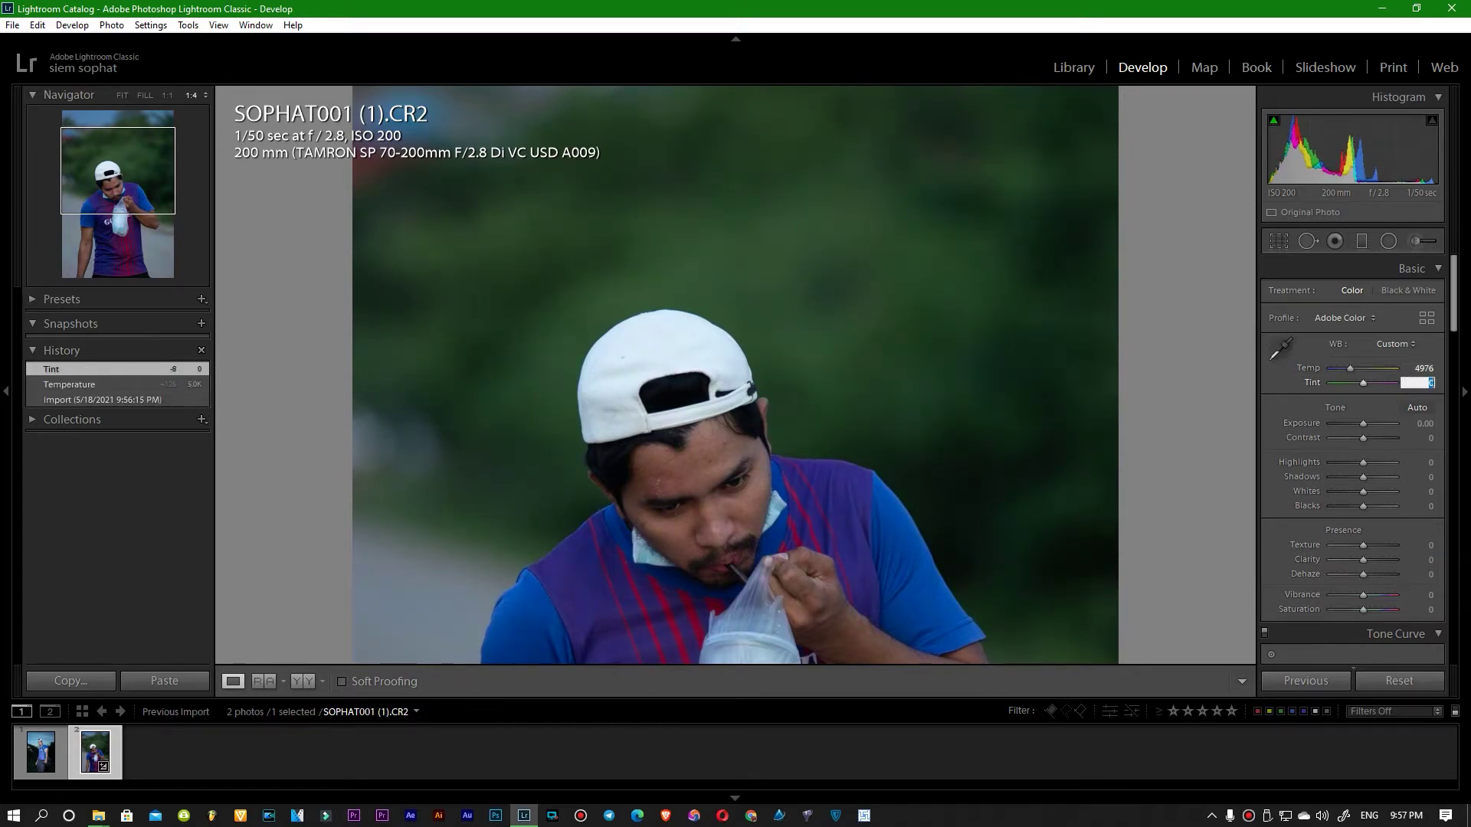
pyautogui.press('Tab')
pyautogui.write('0.24')
pyautogui.press('Tab')
pyautogui.write('17')
pyautogui.press('Return')
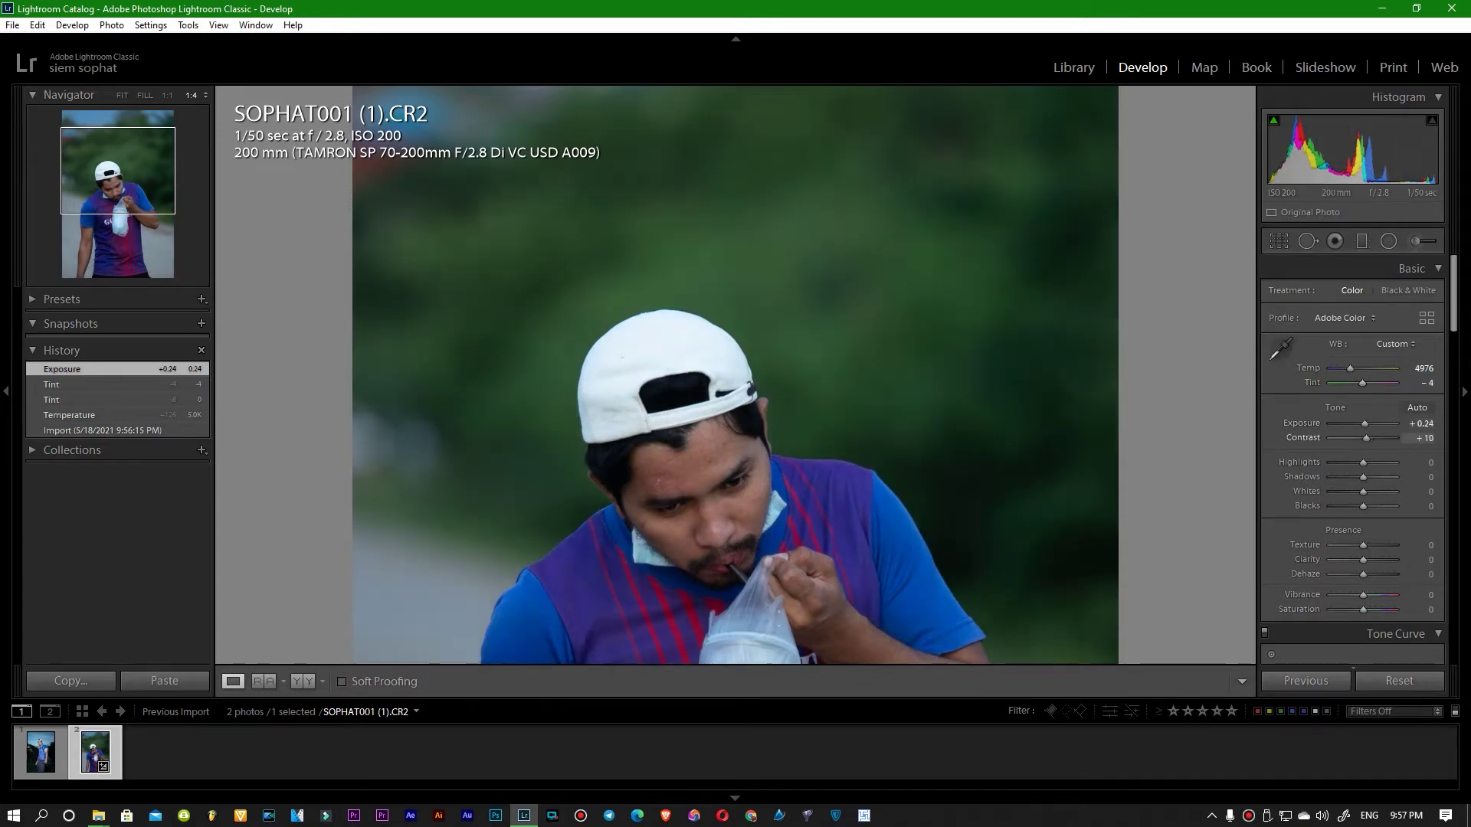
# Step: Set highlights +24, shadows +55, whites +38 and blacks -17
pyautogui.scroll(-3, 1352, 459)
pyautogui.press('Tab')
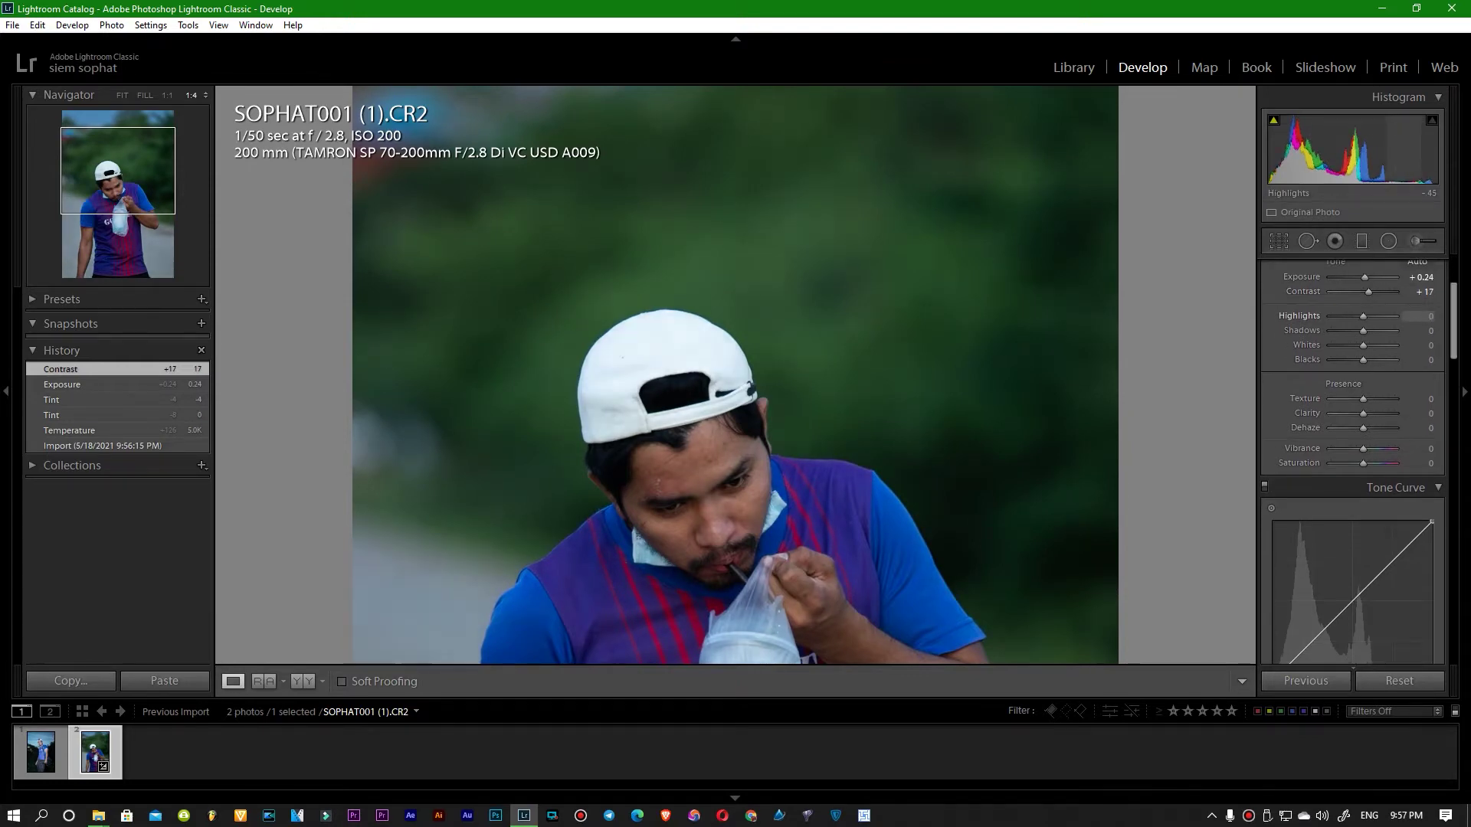
pyautogui.write('24')
pyautogui.press('Tab')
pyautogui.write('55')
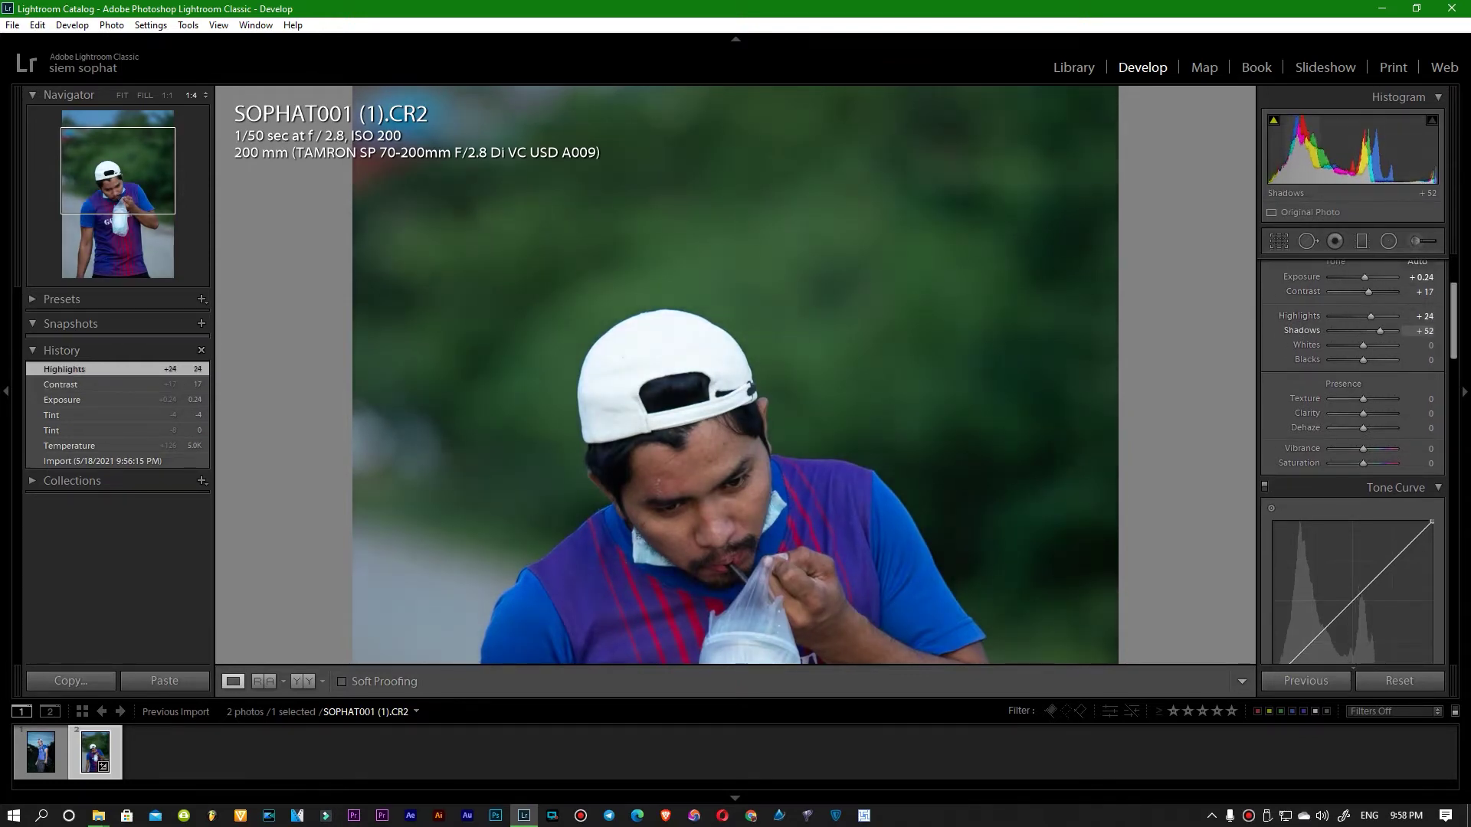
pyautogui.press('Tab')
pyautogui.write('33')
pyautogui.press('BackSpace')
pyautogui.write('8')
pyautogui.press('Tab')
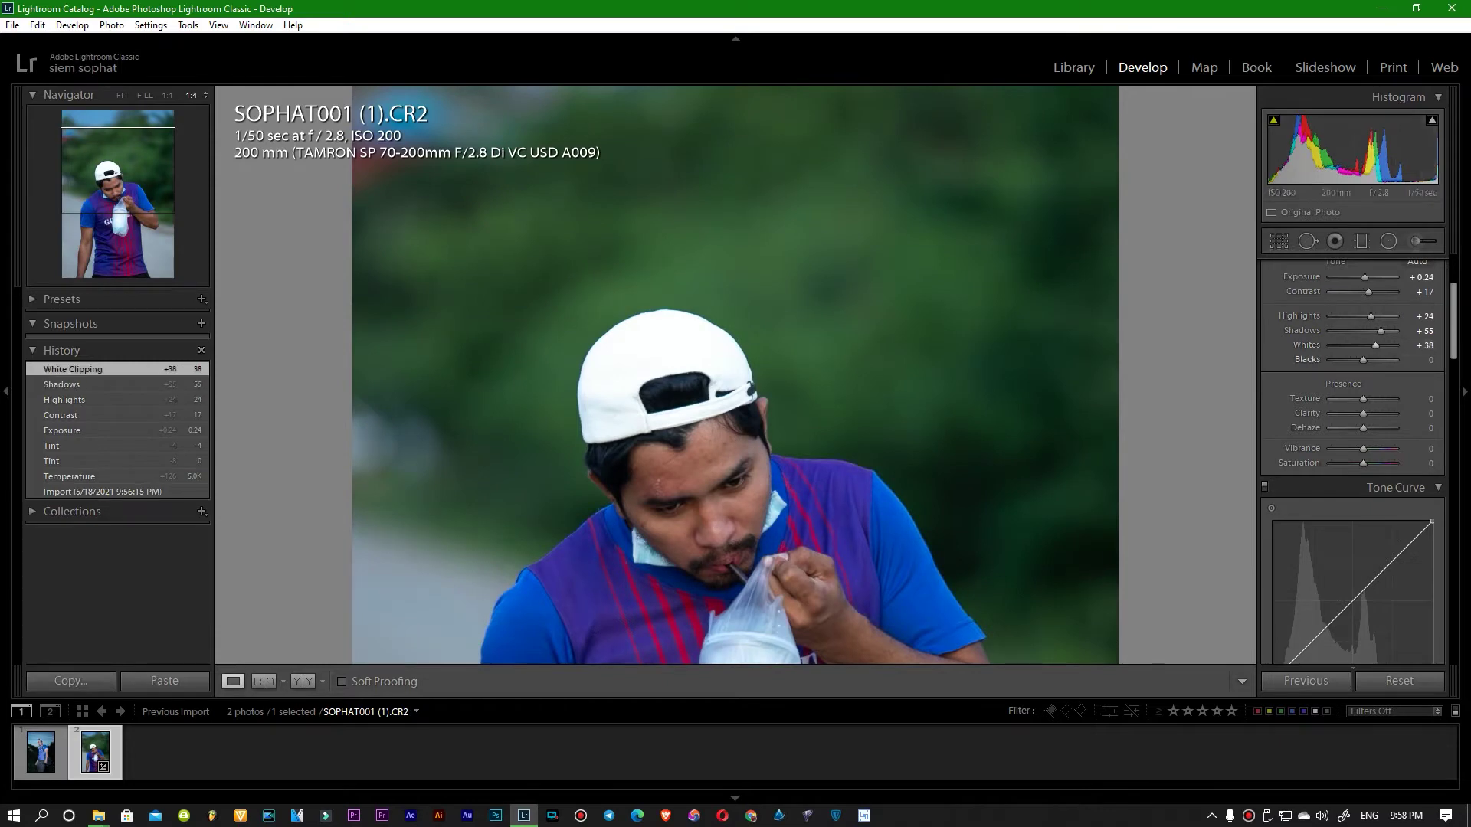
pyautogui.write('-17')
pyautogui.press('Return')
# Step: Set texture -19, clarity -10 and dehaze +2, then preview the photo without panels
pyautogui.hotkey('ctrl', '-')
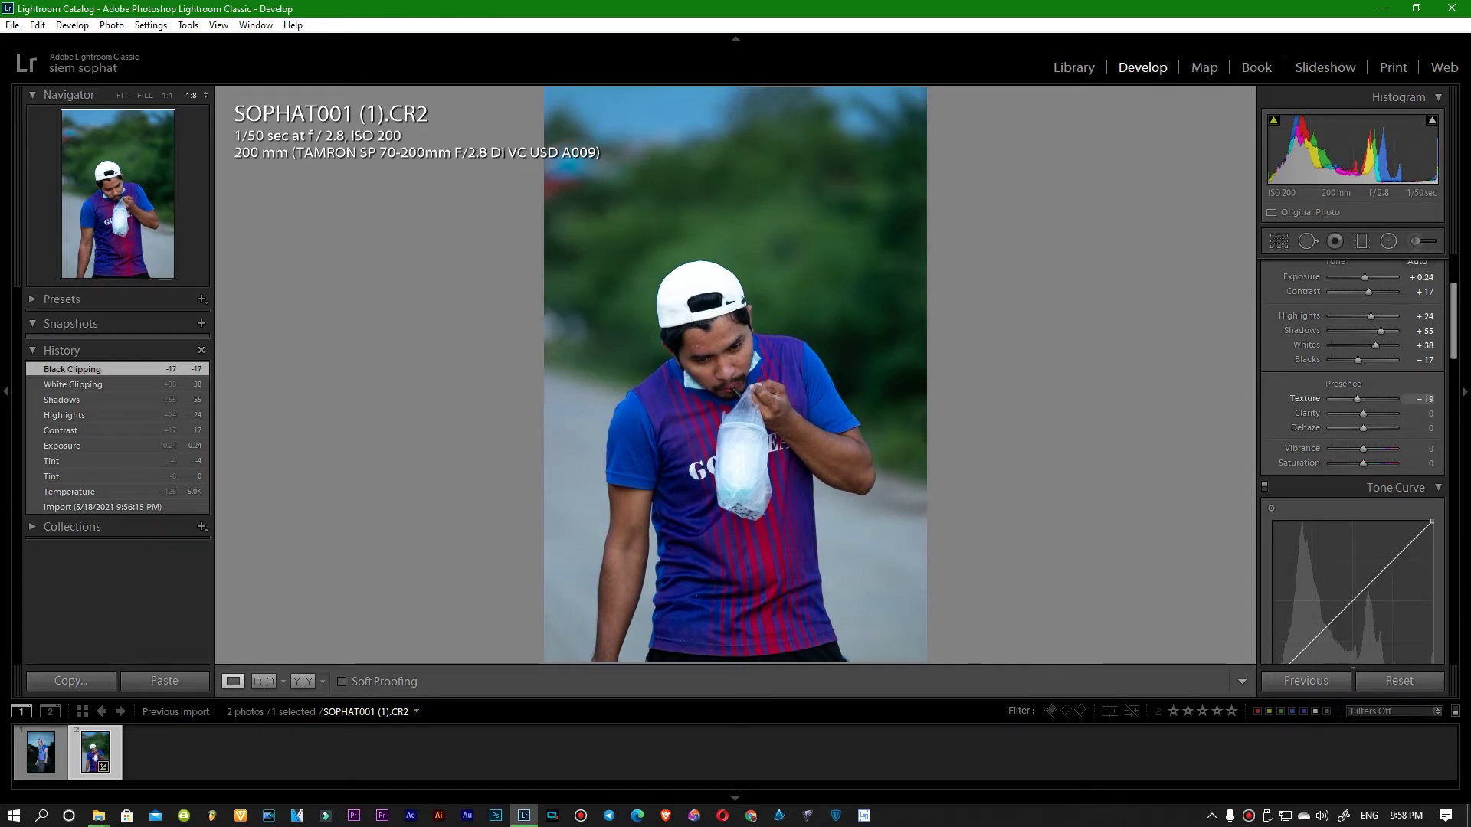
pyautogui.press('Tab')
pyautogui.write('-10')
pyautogui.press('Tab')
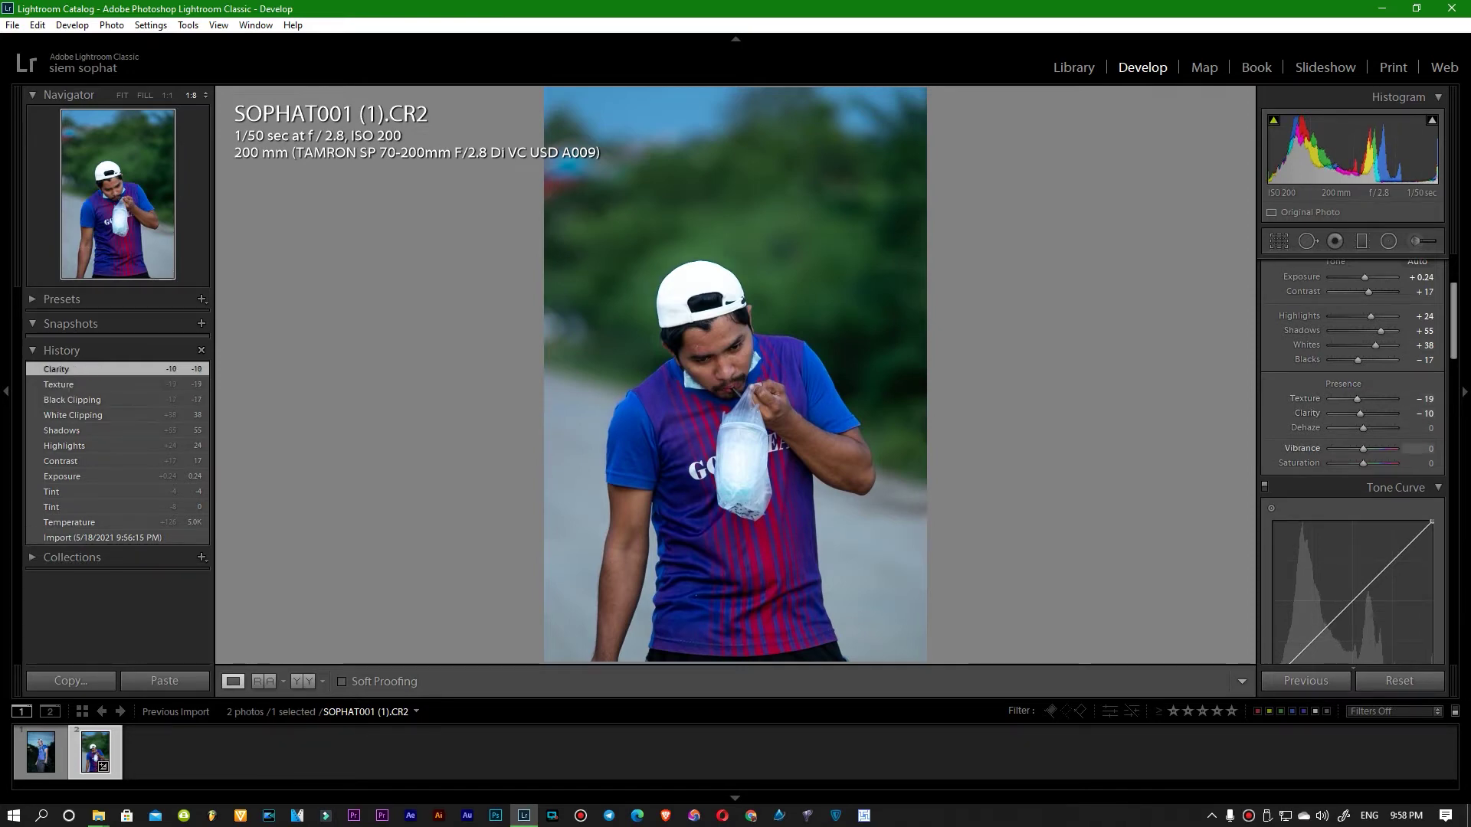
pyautogui.hotkey('shift', 'Tab')
pyautogui.write('-1019-7')
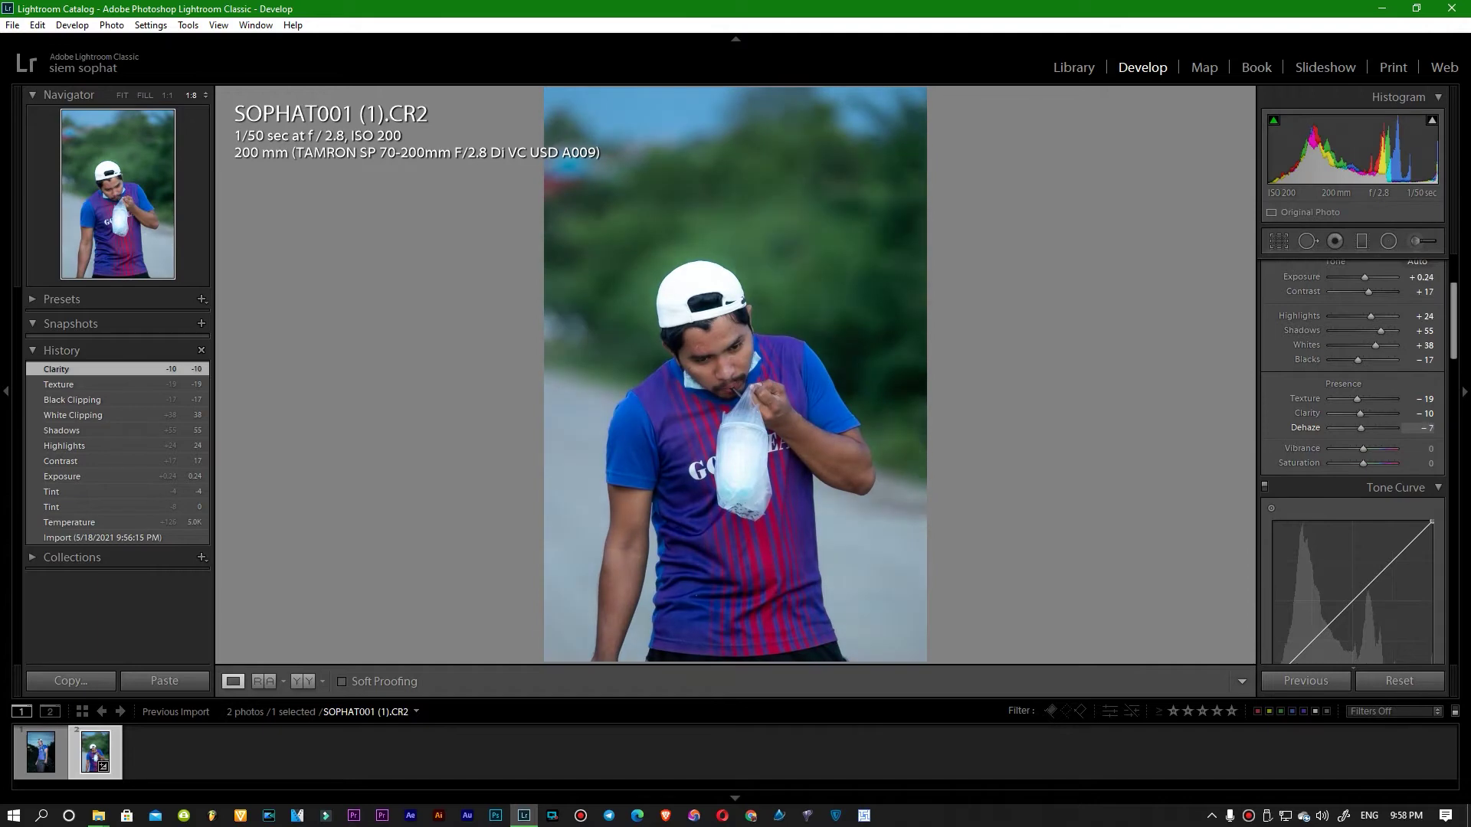
pyautogui.write('2')
pyautogui.press('Return')
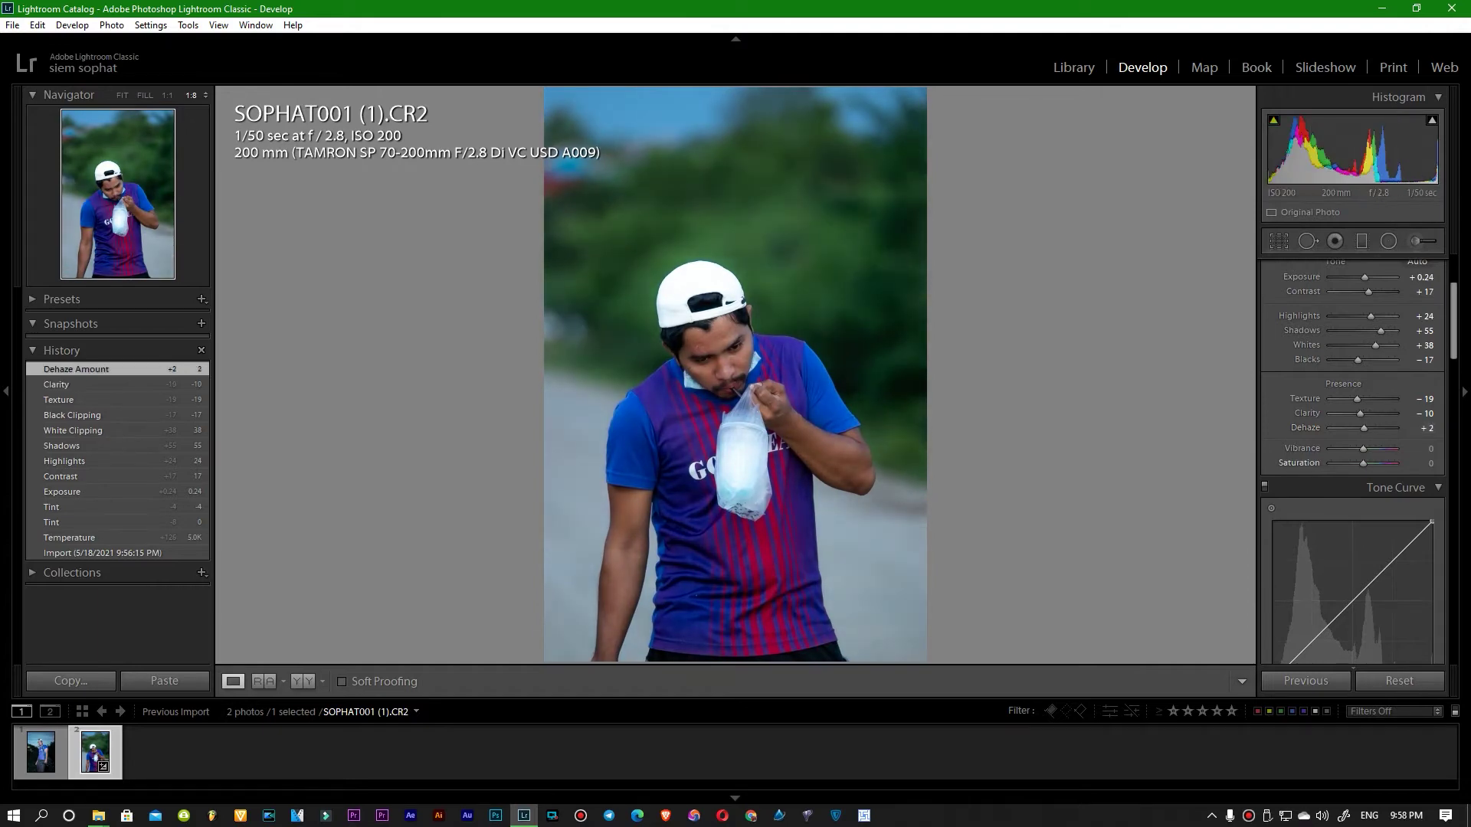
pyautogui.press('F8')
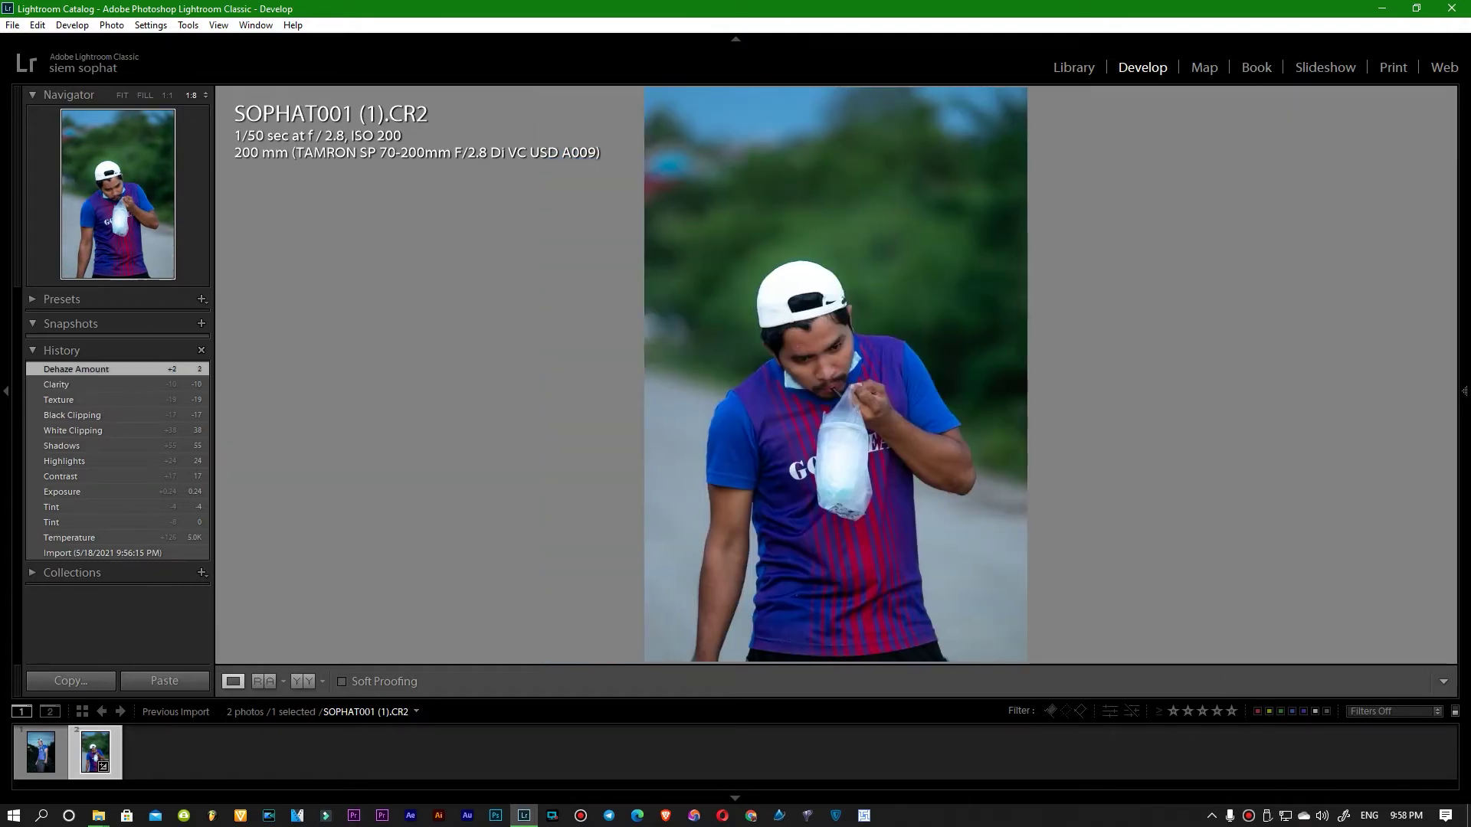
pyautogui.press('F8')
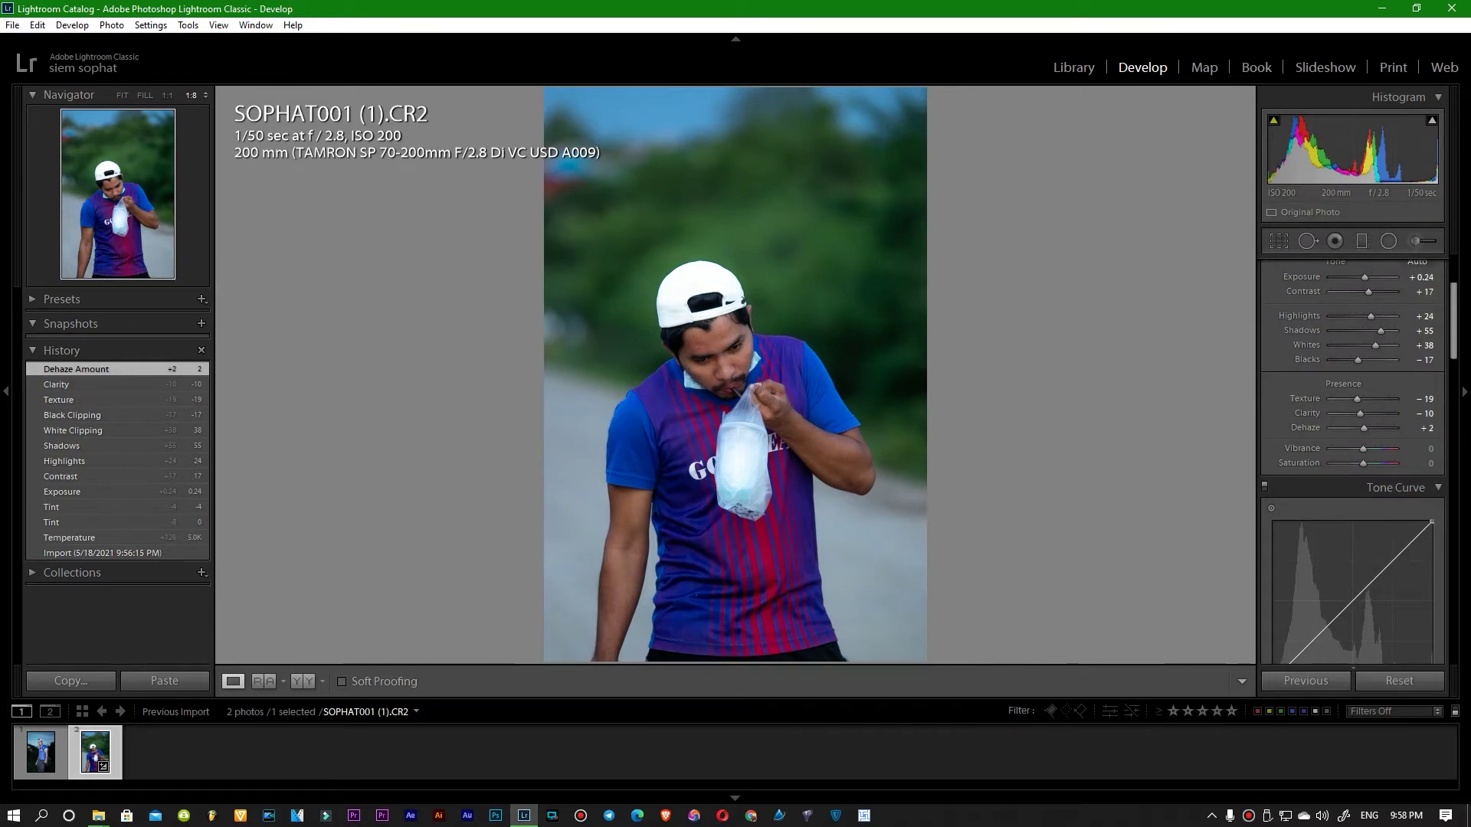
# Step: Reset the red hue shift to 0 and adjust green saturation in HSL
pyautogui.scroll(-5, 1352, 460)
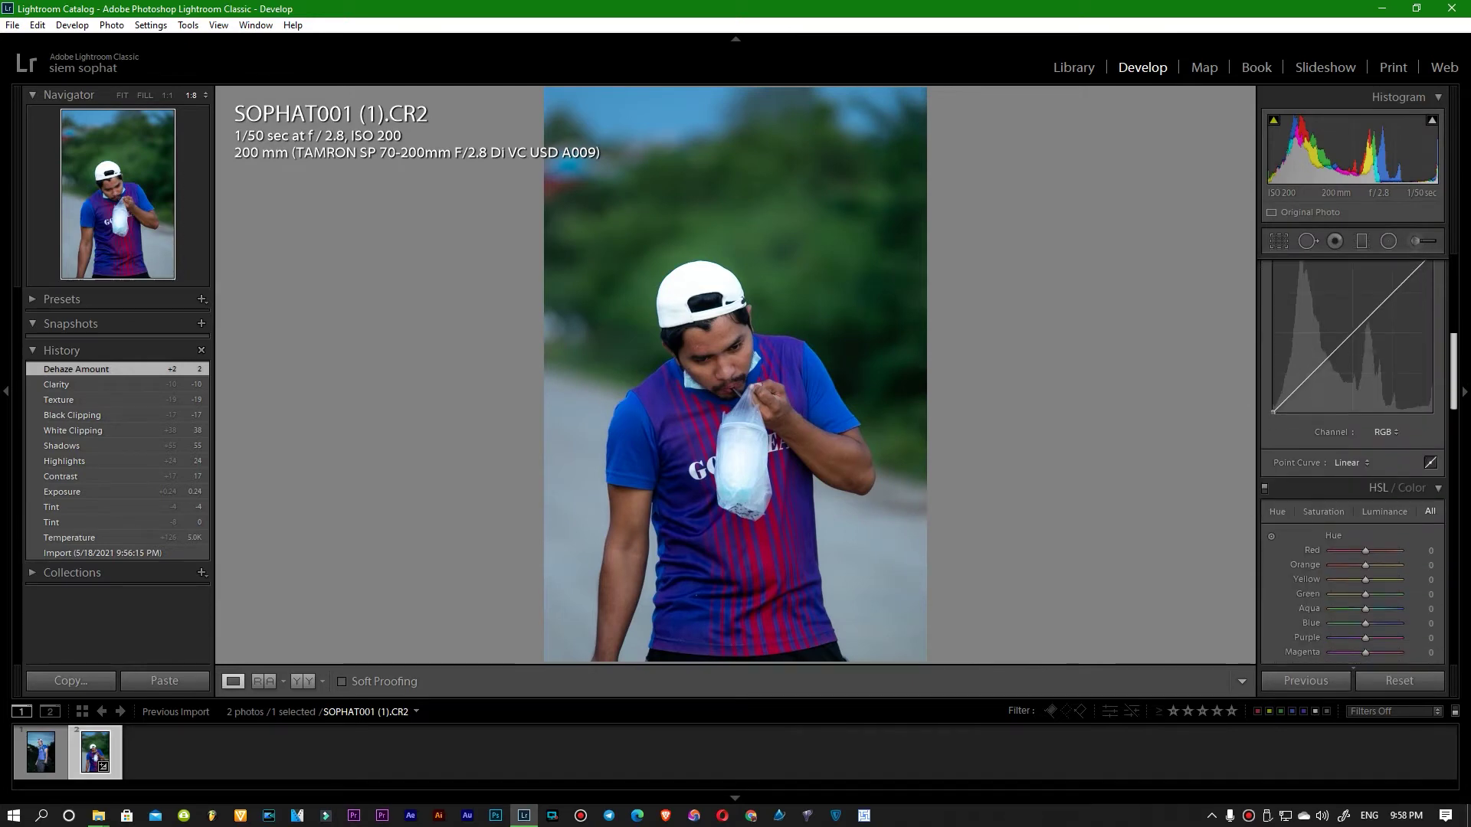
pyautogui.scroll(1, 1352, 460)
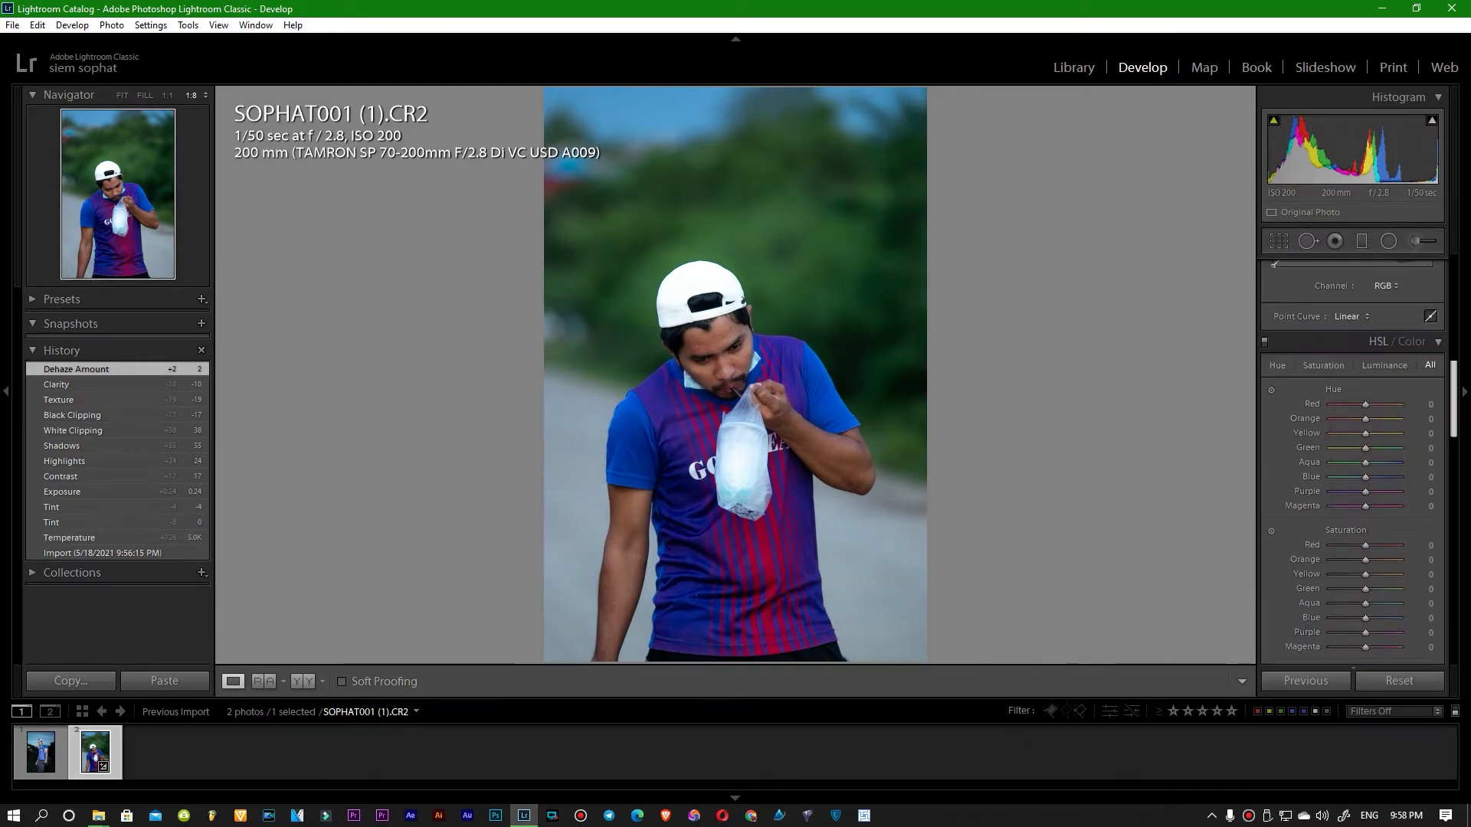
pyautogui.scroll(-1, 1352, 460)
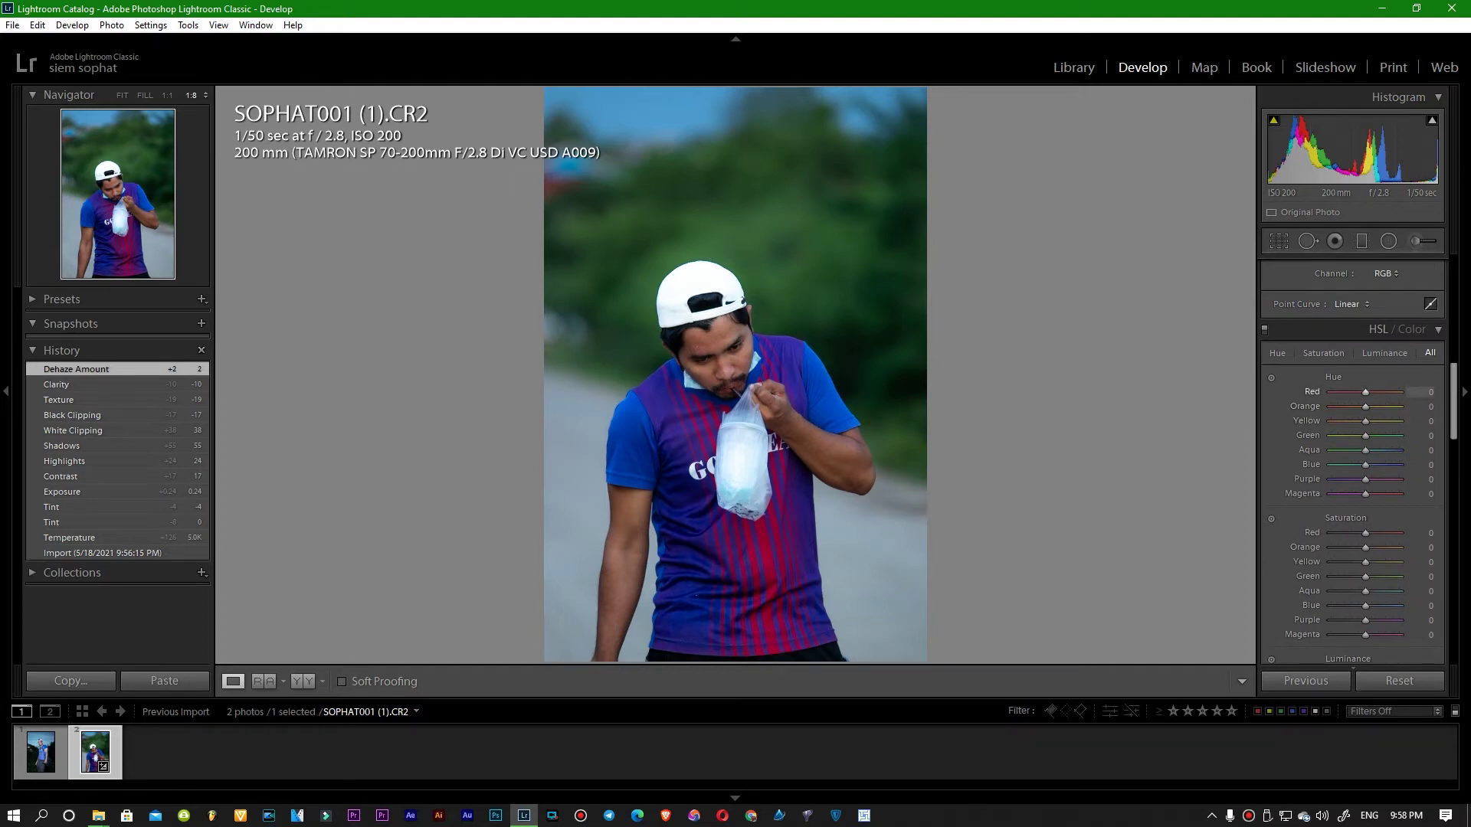
pyautogui.moveTo(1421, 391); pyautogui.dragTo(1416, 392)
pyautogui.scroll(-5, 1352, 459)
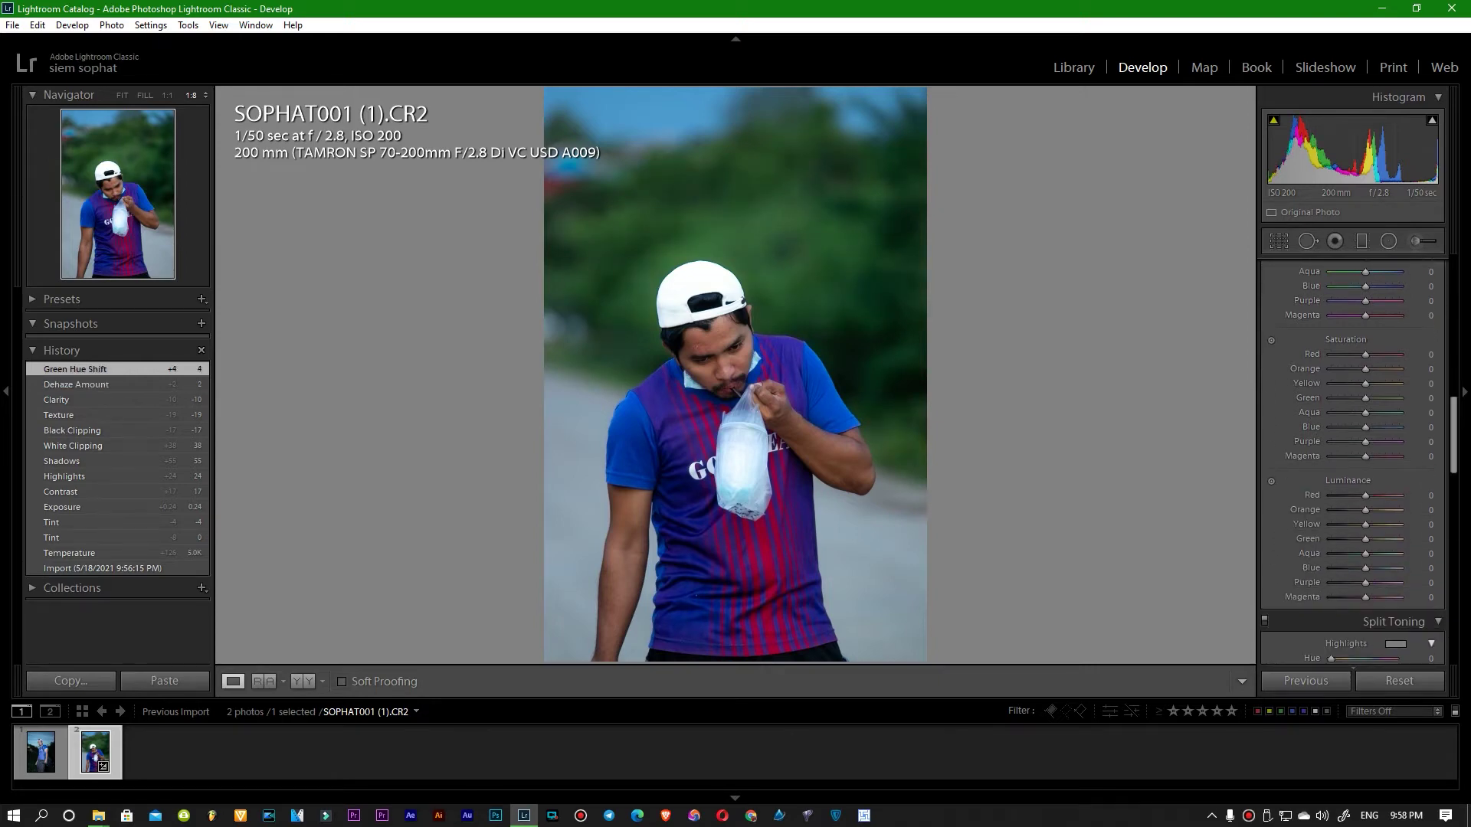
pyautogui.moveTo(1429, 397)
pyautogui.mouseDown()
pyautogui.moveTo(1393, 397)
pyautogui.moveTo(1464, 397)
pyautogui.moveTo(1387, 412)
pyautogui.moveTo(1382, 427)
pyautogui.mouseUp()
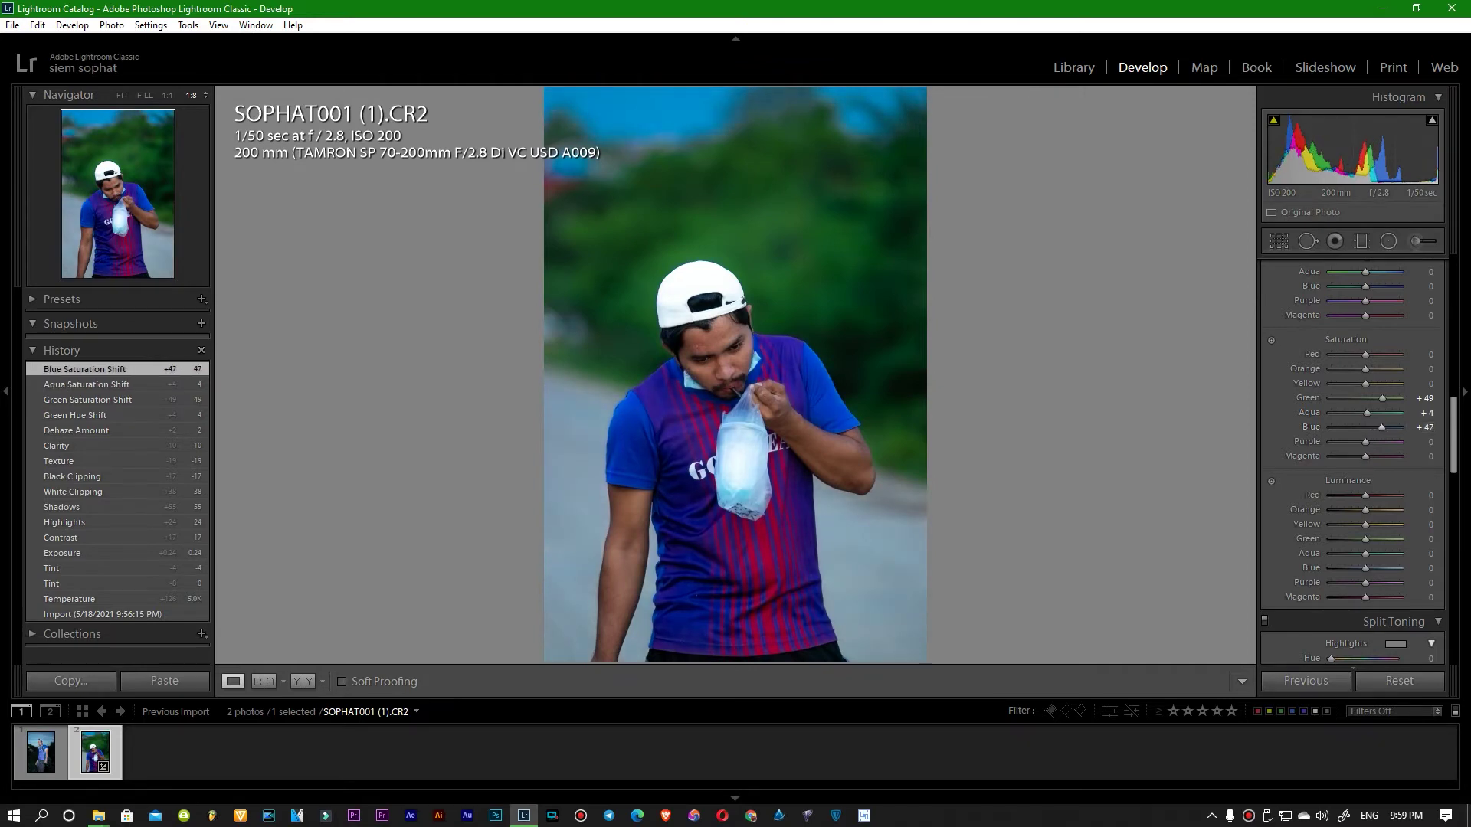
# Step: Set HSL luminance Blue +38, Aqua +33 and Green -33
pyautogui.moveTo(1431, 567); pyautogui.dragTo(1448, 568)
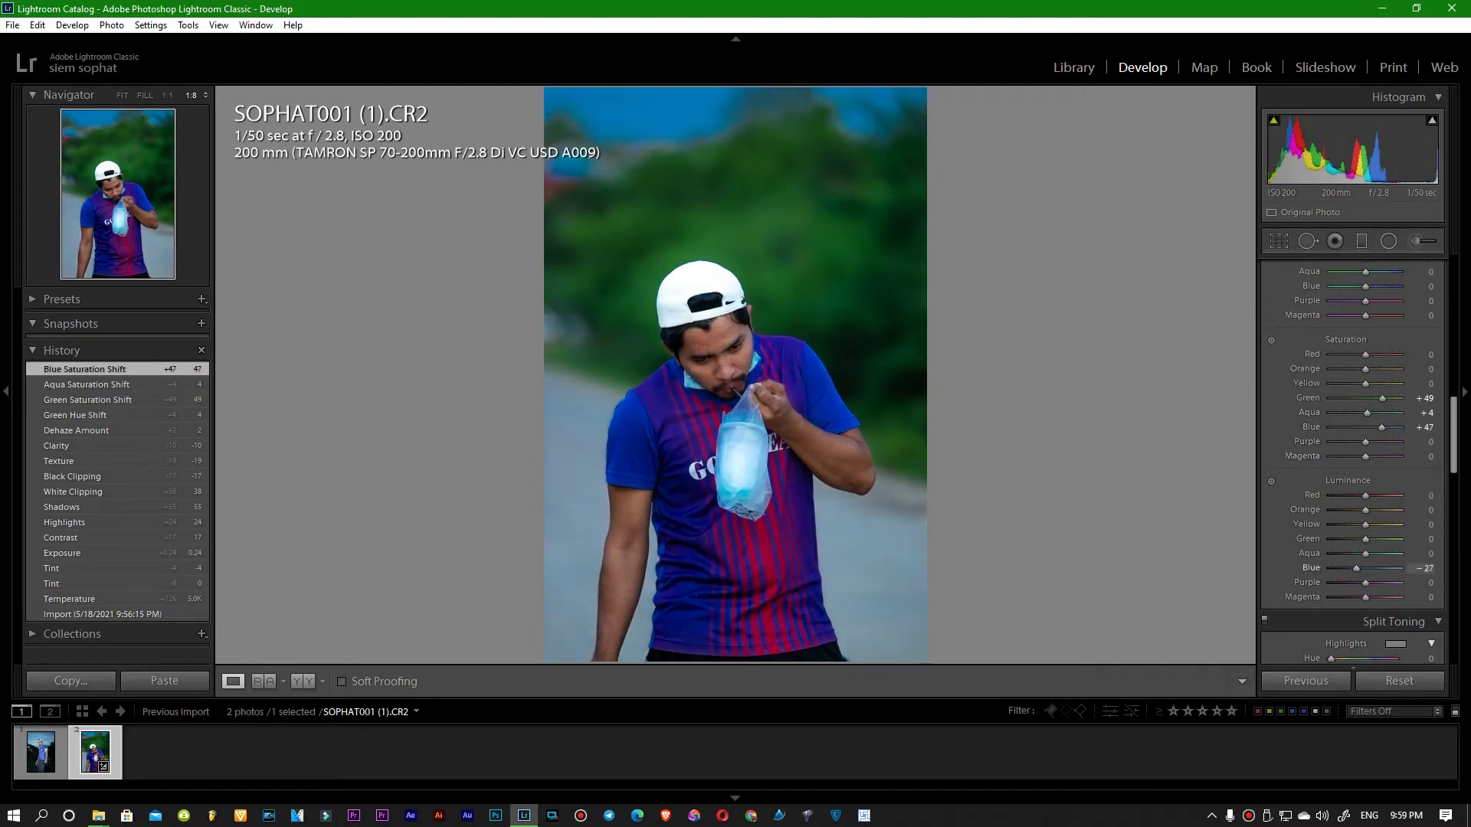
pyautogui.moveTo(1424, 553)
pyautogui.mouseDown()
pyautogui.moveTo(1448, 554)
pyautogui.moveTo(1406, 539)
pyautogui.mouseUp()
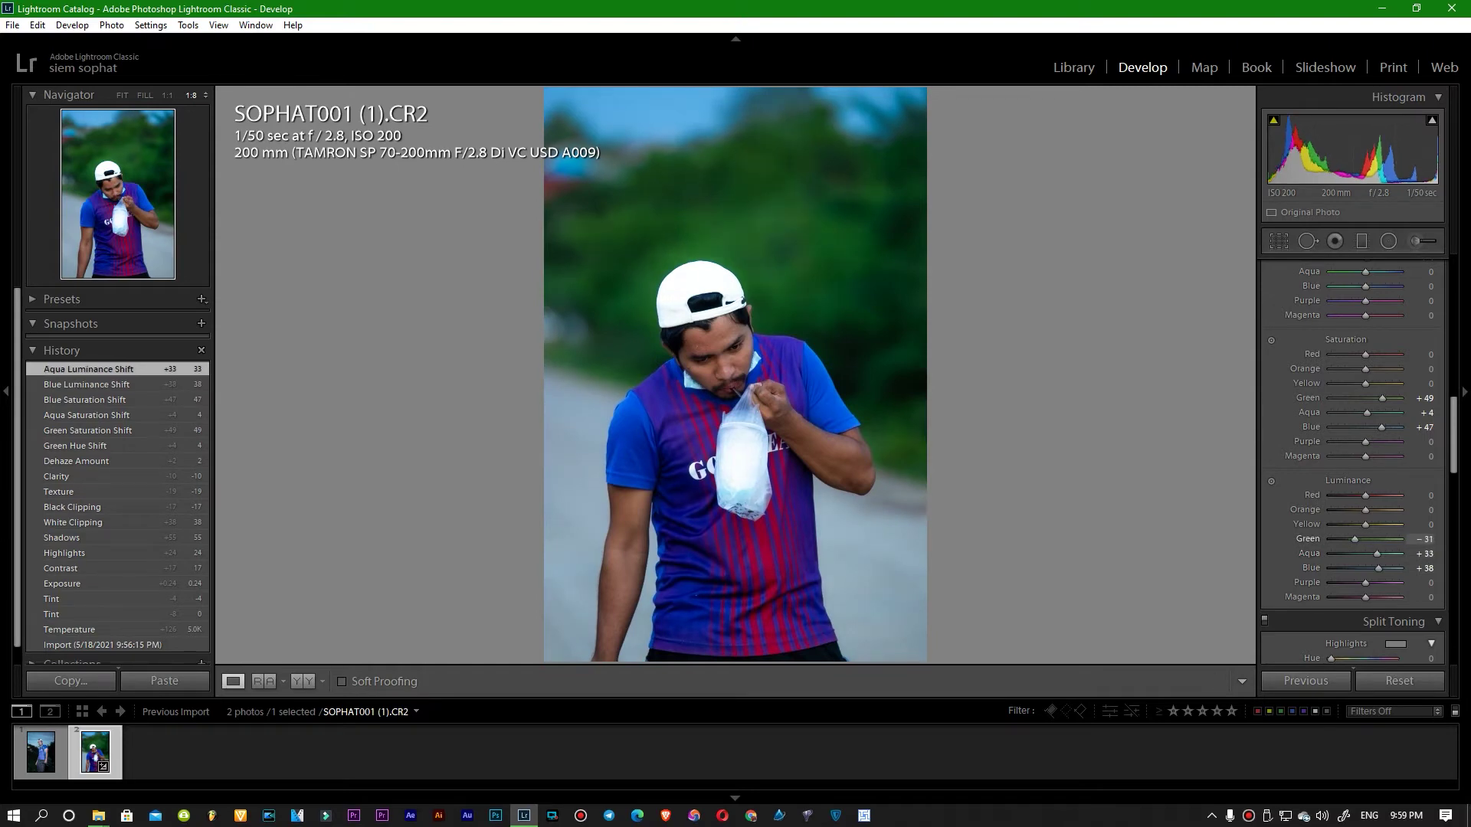
pyautogui.click(1463, 391)
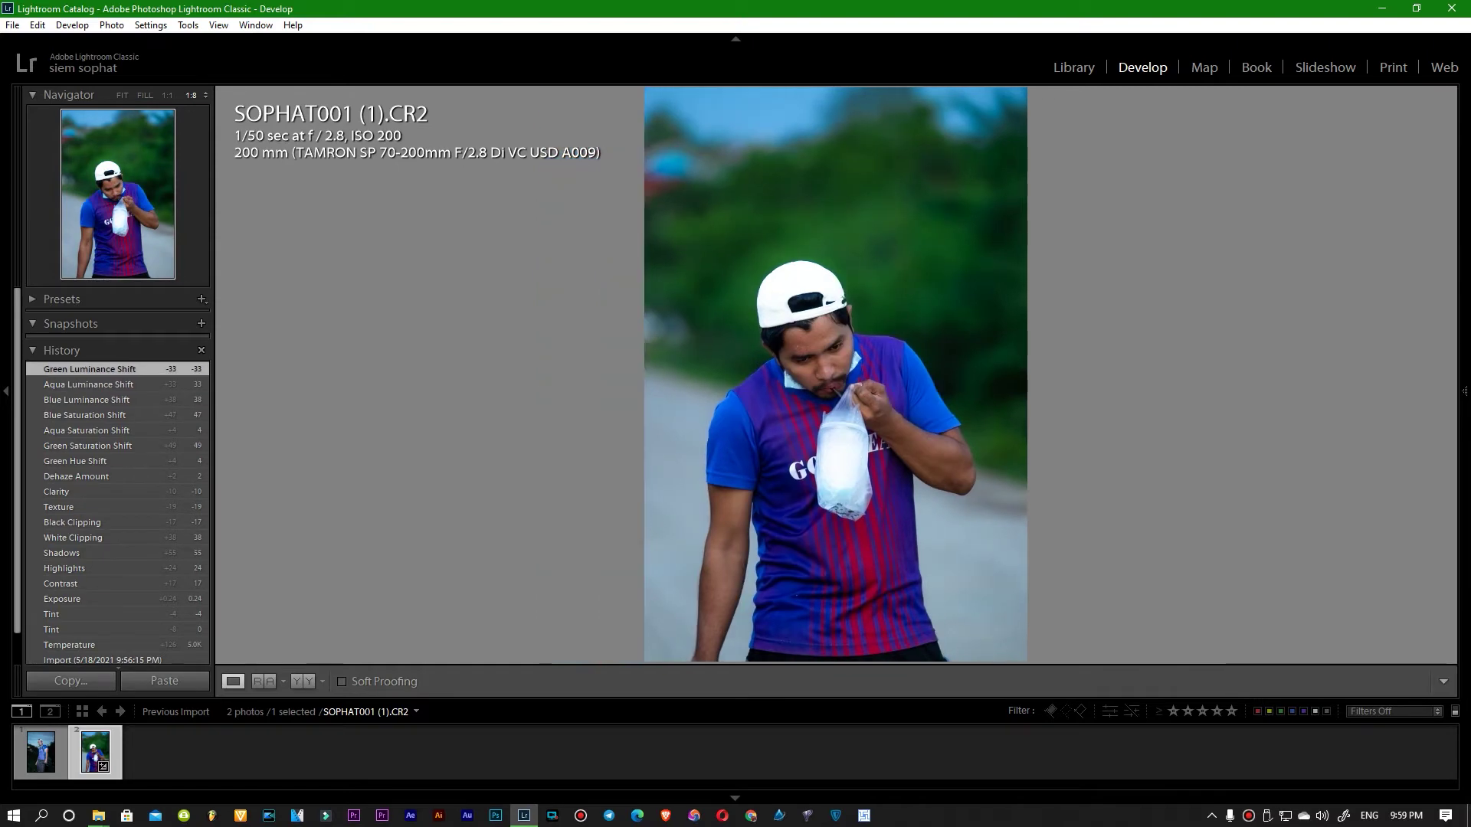
# Step: Set luminance noise reduction to 32 and zoom in on the face to check noise
pyautogui.click(1464, 391)
pyautogui.scroll(-2, 1352, 460)
pyautogui.scroll(-3, 1352, 459)
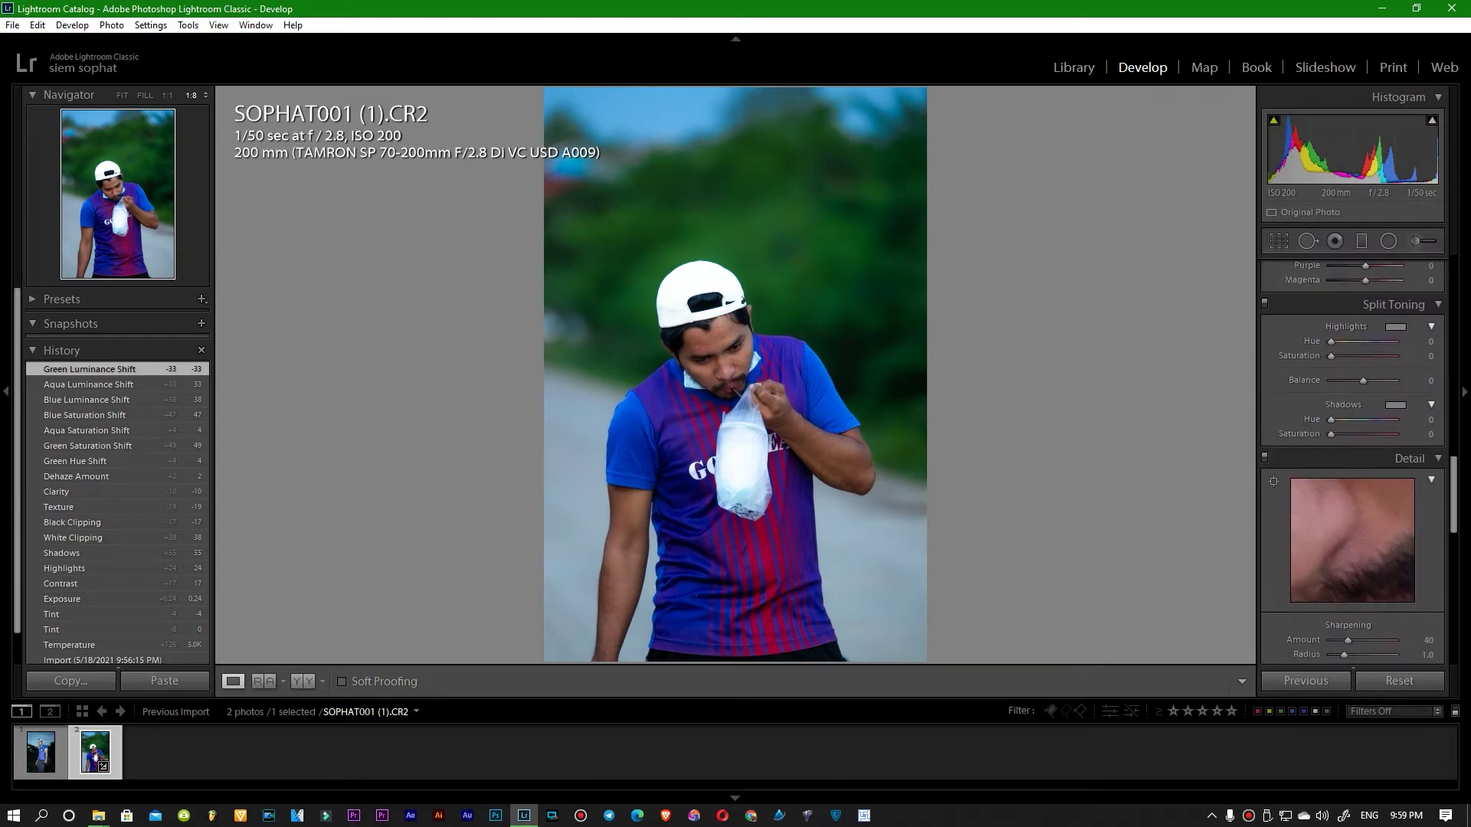
pyautogui.scroll(-5, 1352, 459)
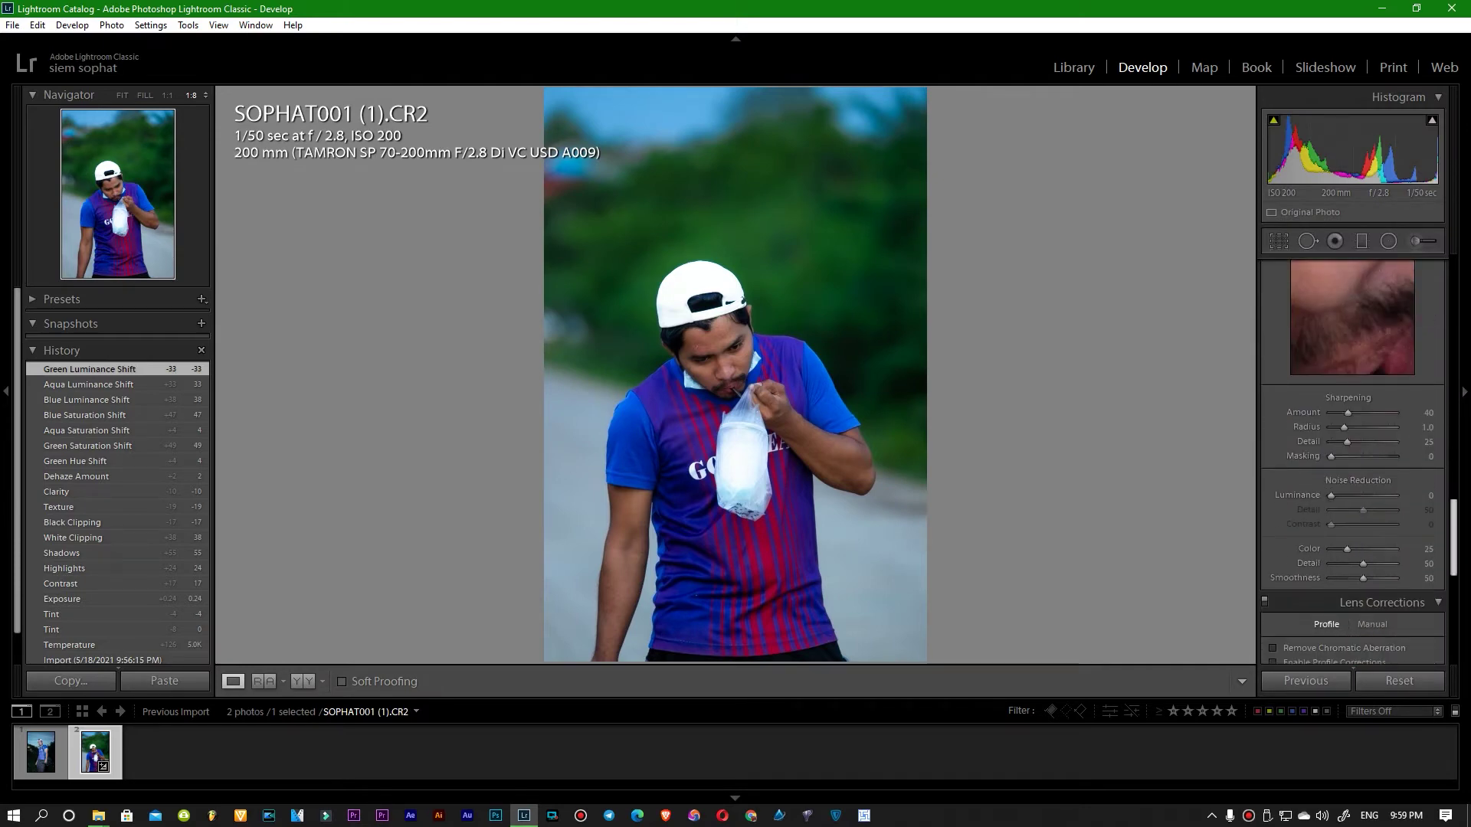
pyautogui.scroll(-1, 1352, 490)
pyautogui.moveTo(1330, 490); pyautogui.dragTo(1334, 490)
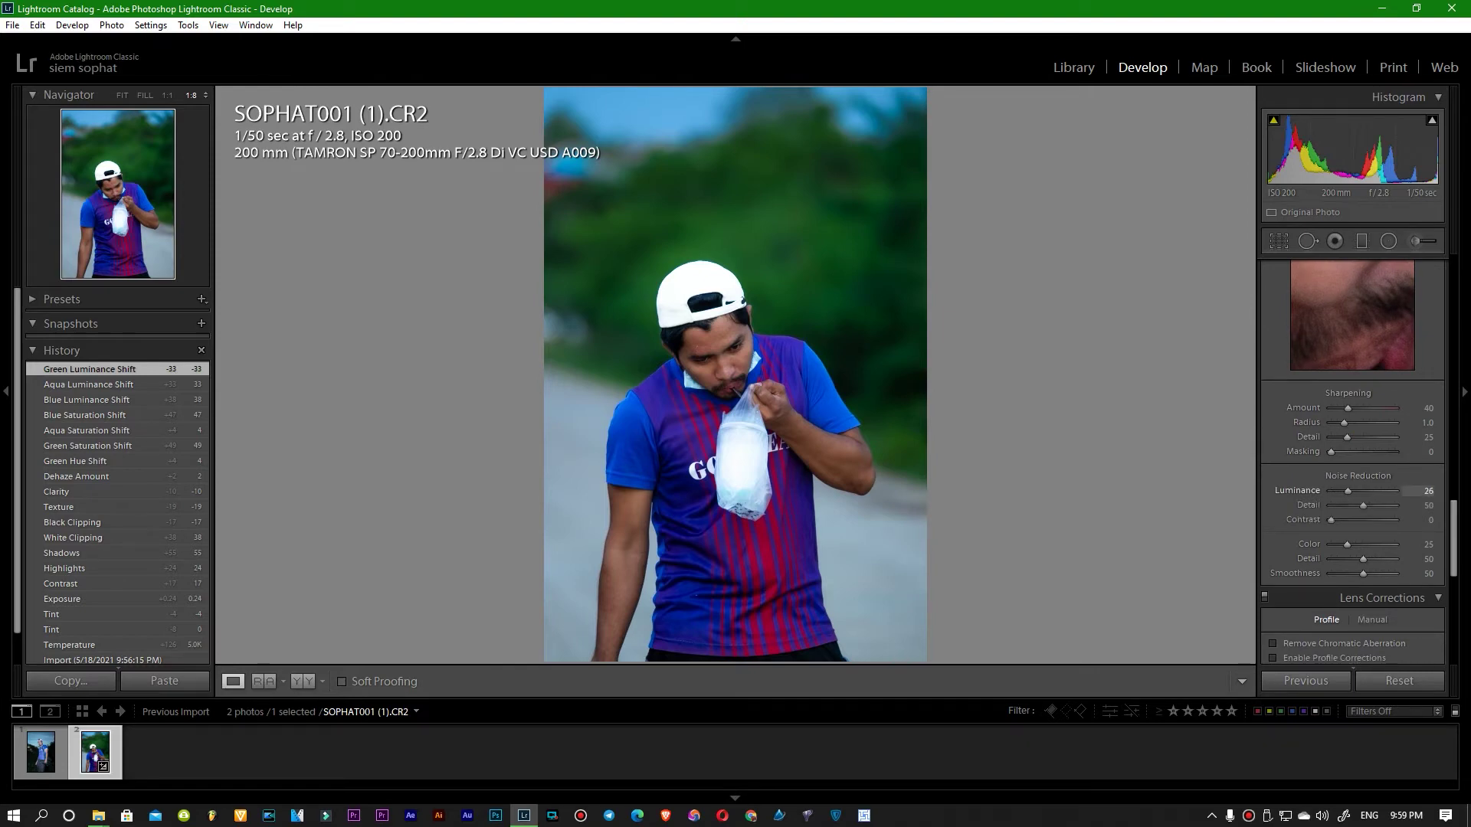
pyautogui.press('z')
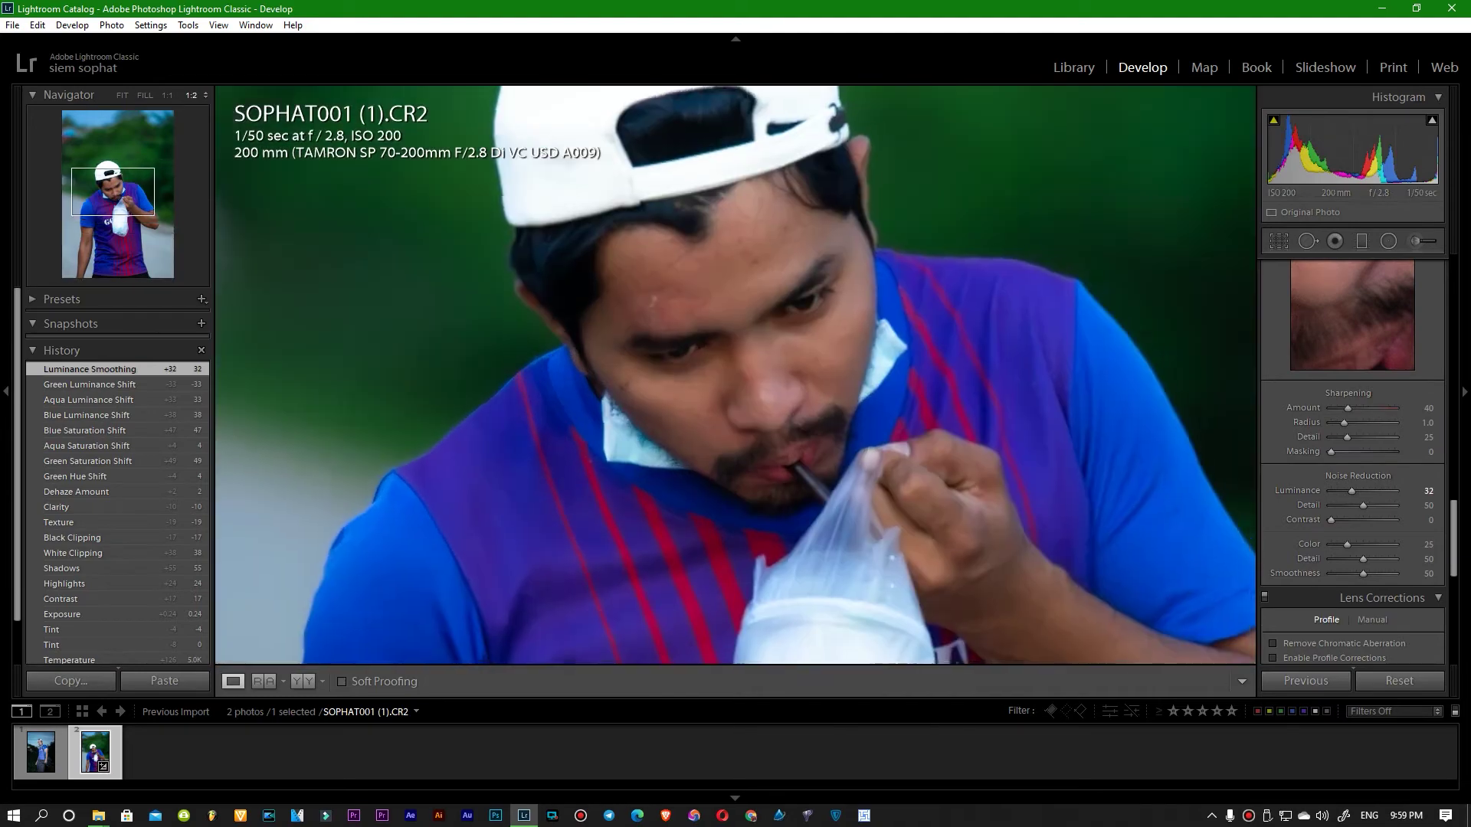
pyautogui.hotkey('ctrl', '-')
pyautogui.hotkey('ctrl', '-')
pyautogui.hotkey('ctrl', '-')
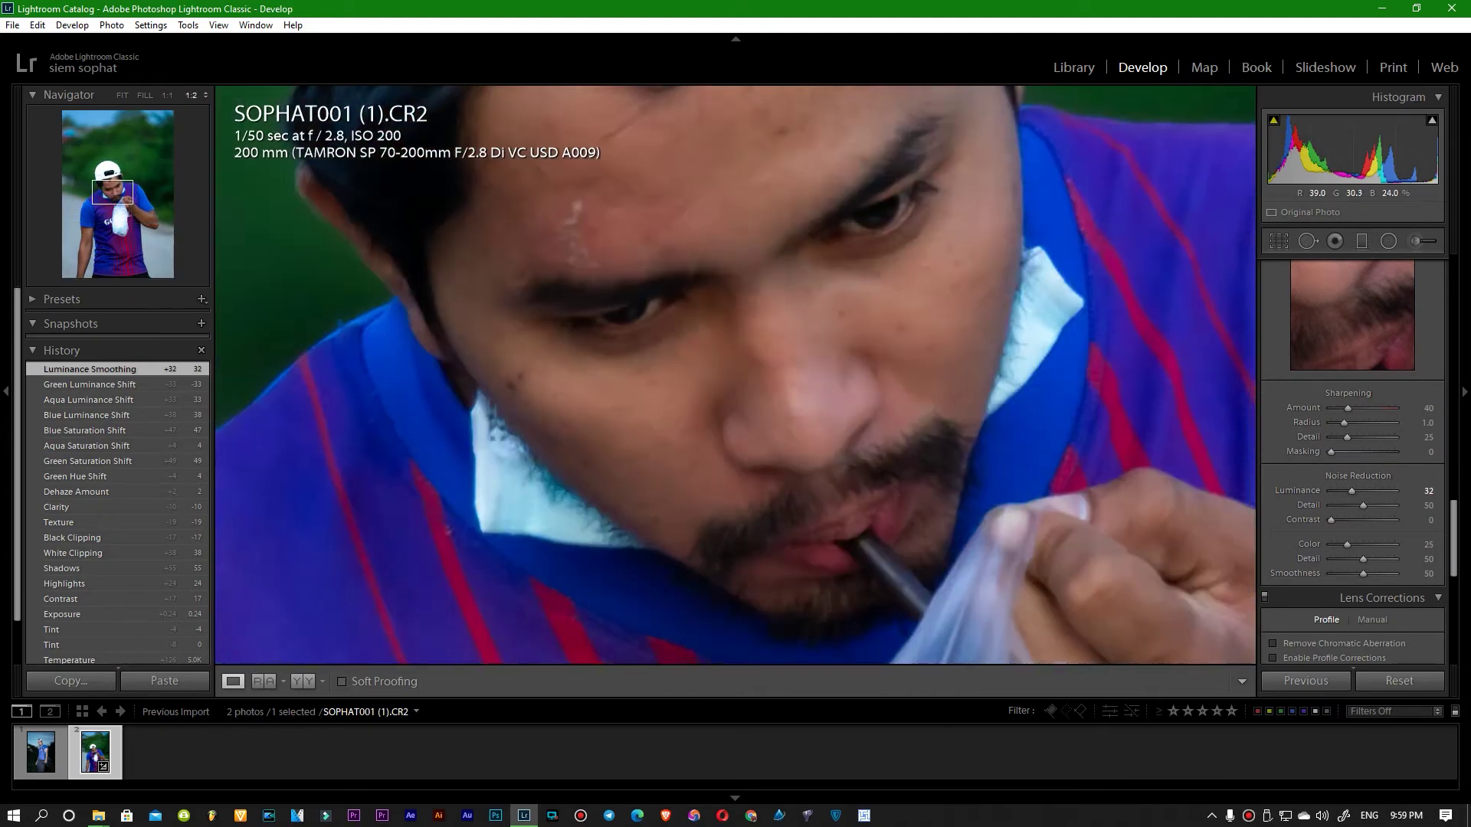
pyautogui.hotkey('ctrl', '-')
pyautogui.hotkey('ctrl', '-')
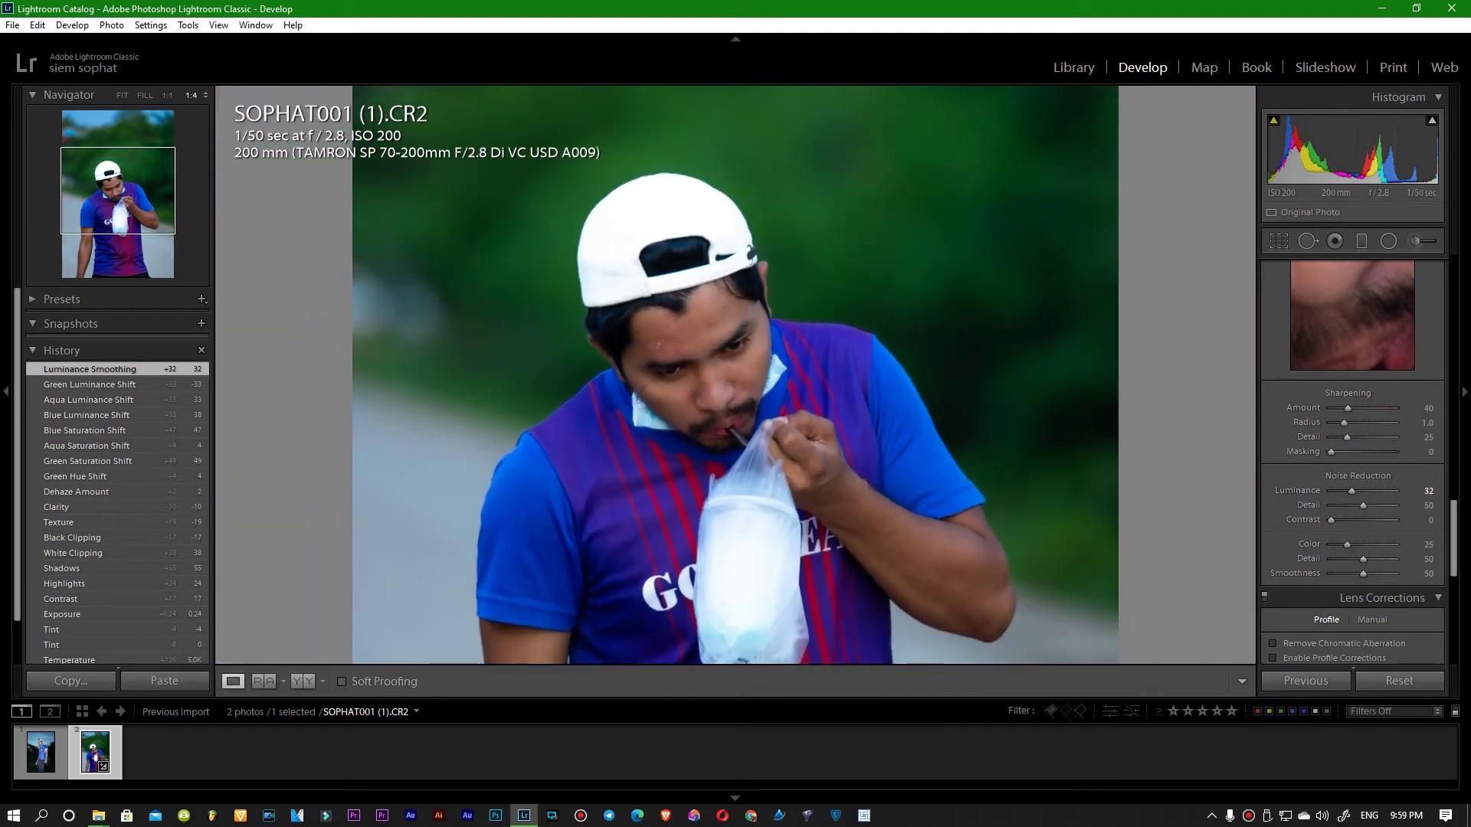
# Step: Turn the sharpening amount down to 0
pyautogui.scroll(-1, 1349, 407)
pyautogui.scroll(1, 1348, 407)
pyautogui.moveTo(1348, 408); pyautogui.dragTo(1325, 408)
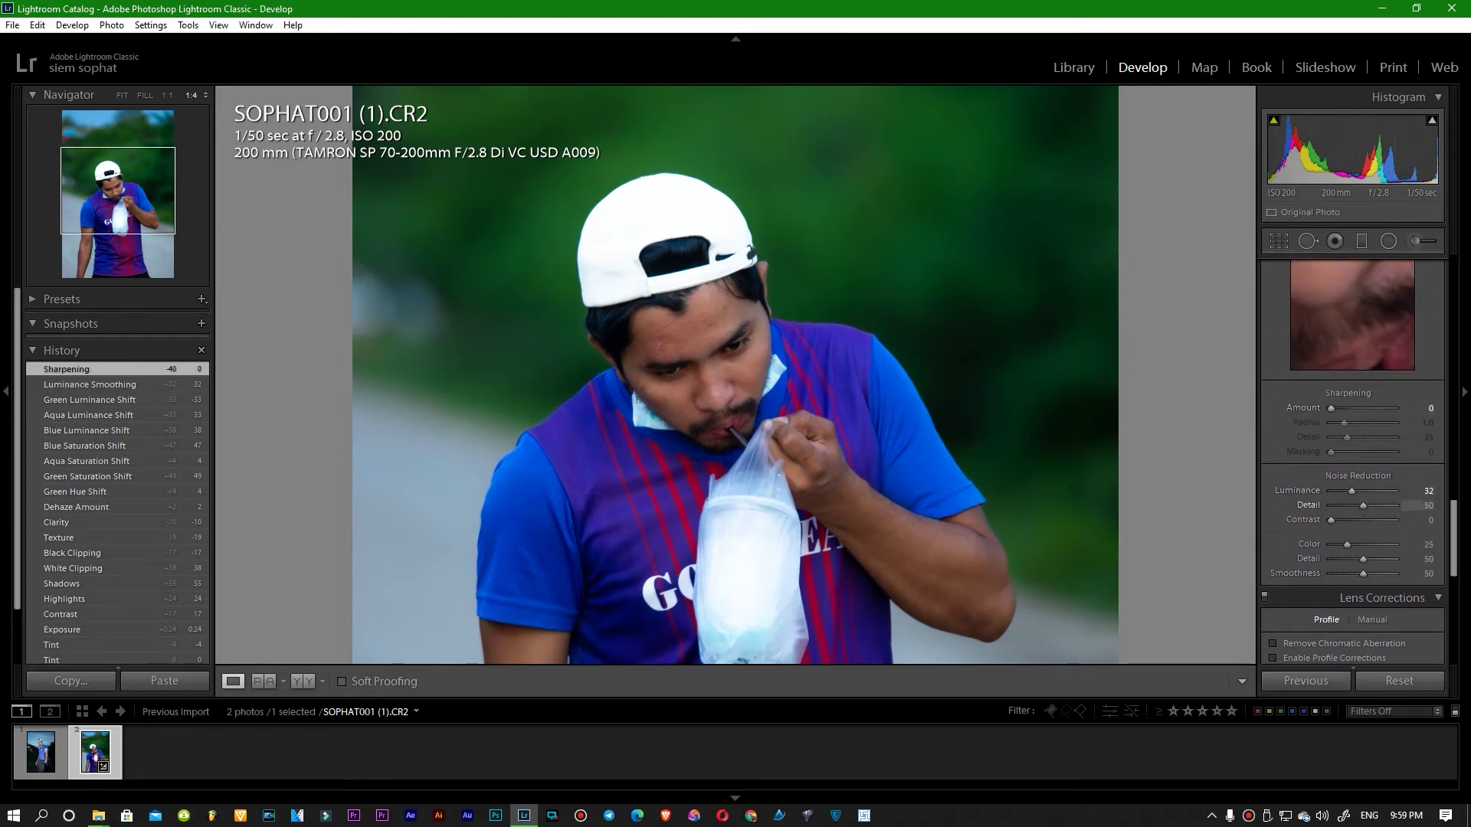
pyautogui.scroll(1, 1352, 460)
pyautogui.scroll(1, 1352, 460)
pyautogui.scroll(1, 1352, 460)
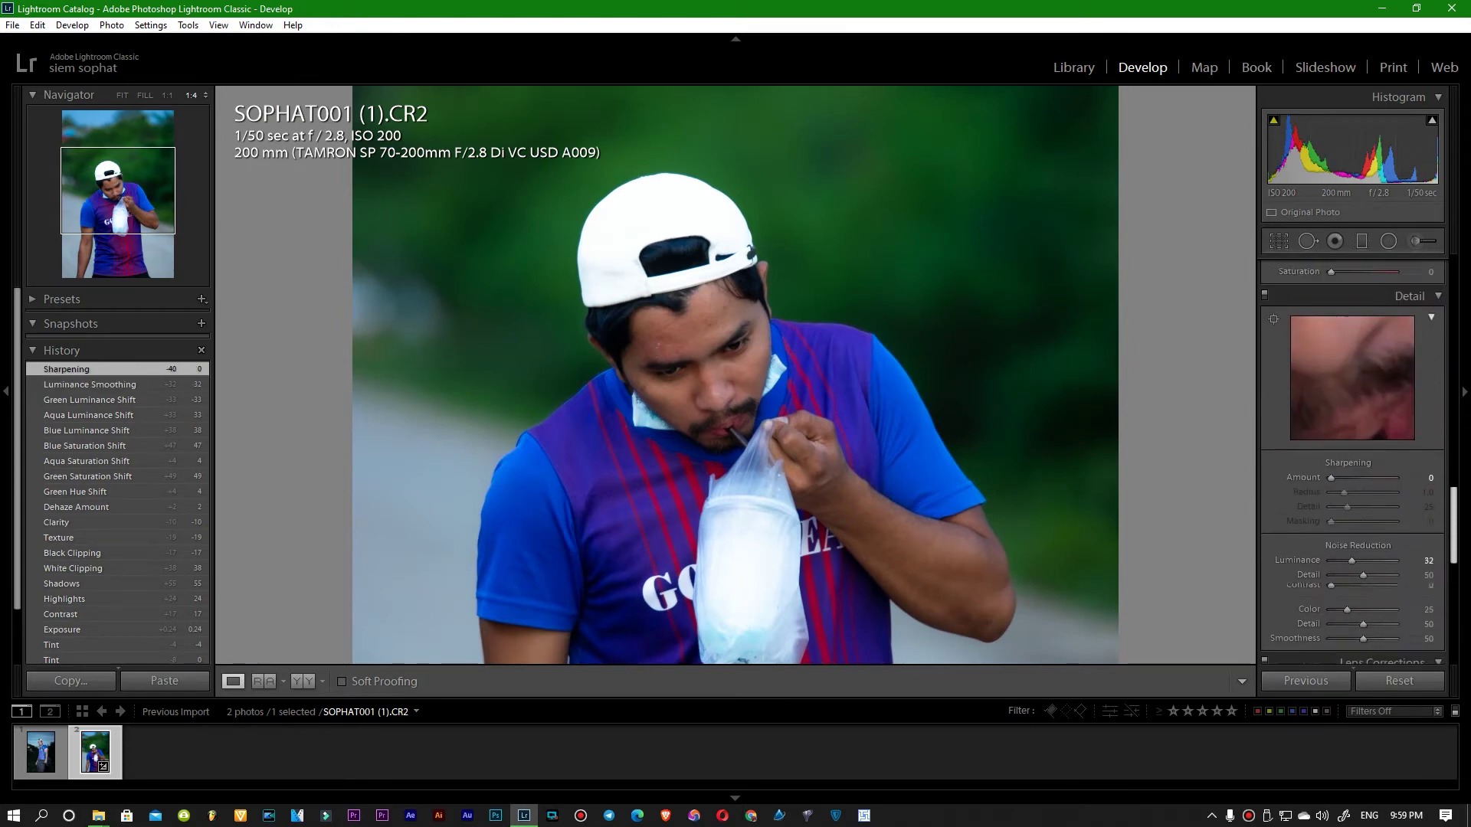
pyautogui.scroll(2, 1353, 460)
pyautogui.scroll(2, 1352, 460)
pyautogui.scroll(1, 1353, 460)
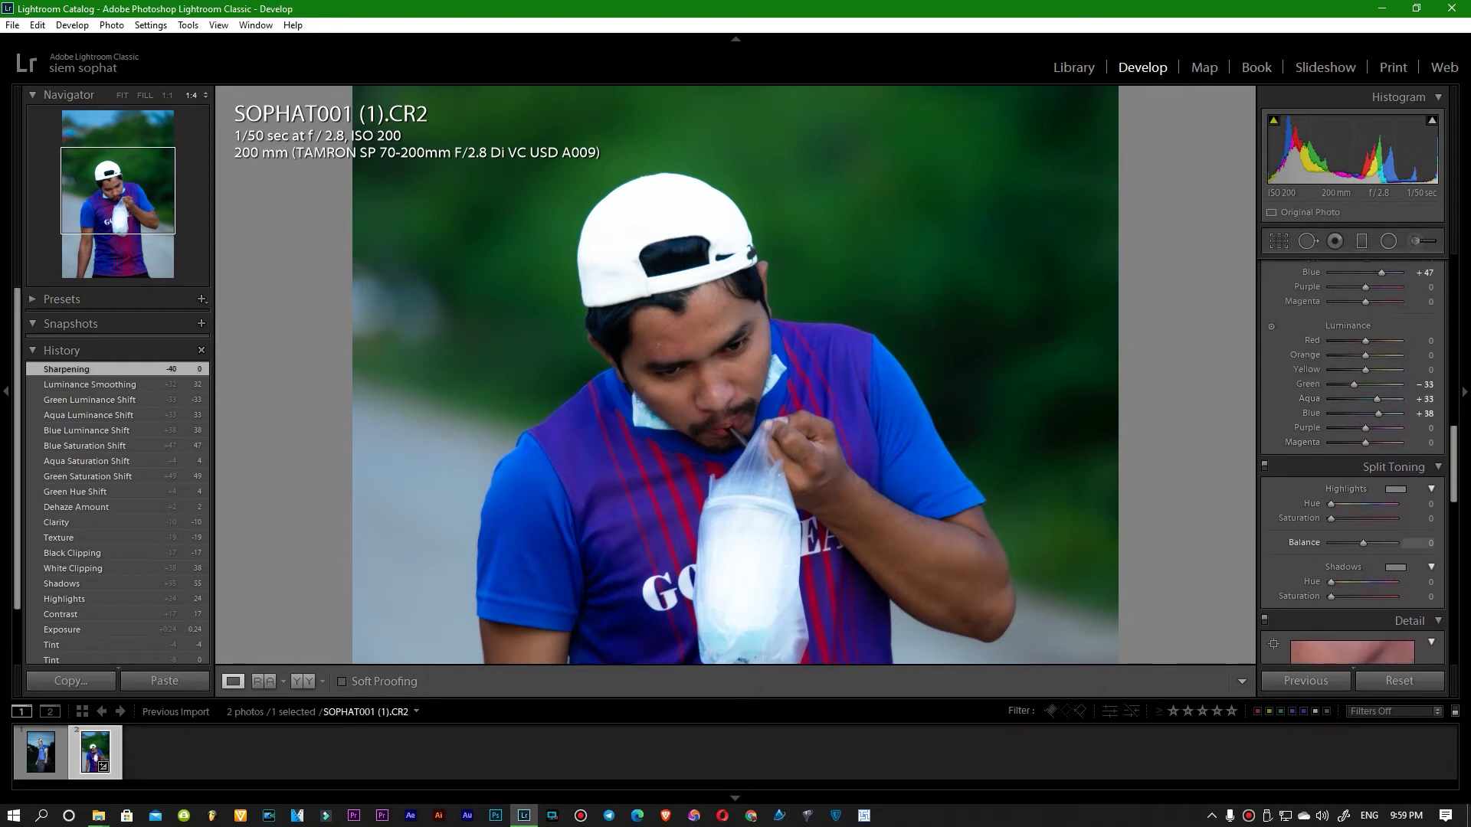
# Step: Set Orange luminance +44 and saturation Orange -13, Yellow +27
pyautogui.scroll(1, 1364, 524)
pyautogui.scroll(1, 1364, 524)
pyautogui.scroll(1, 1363, 524)
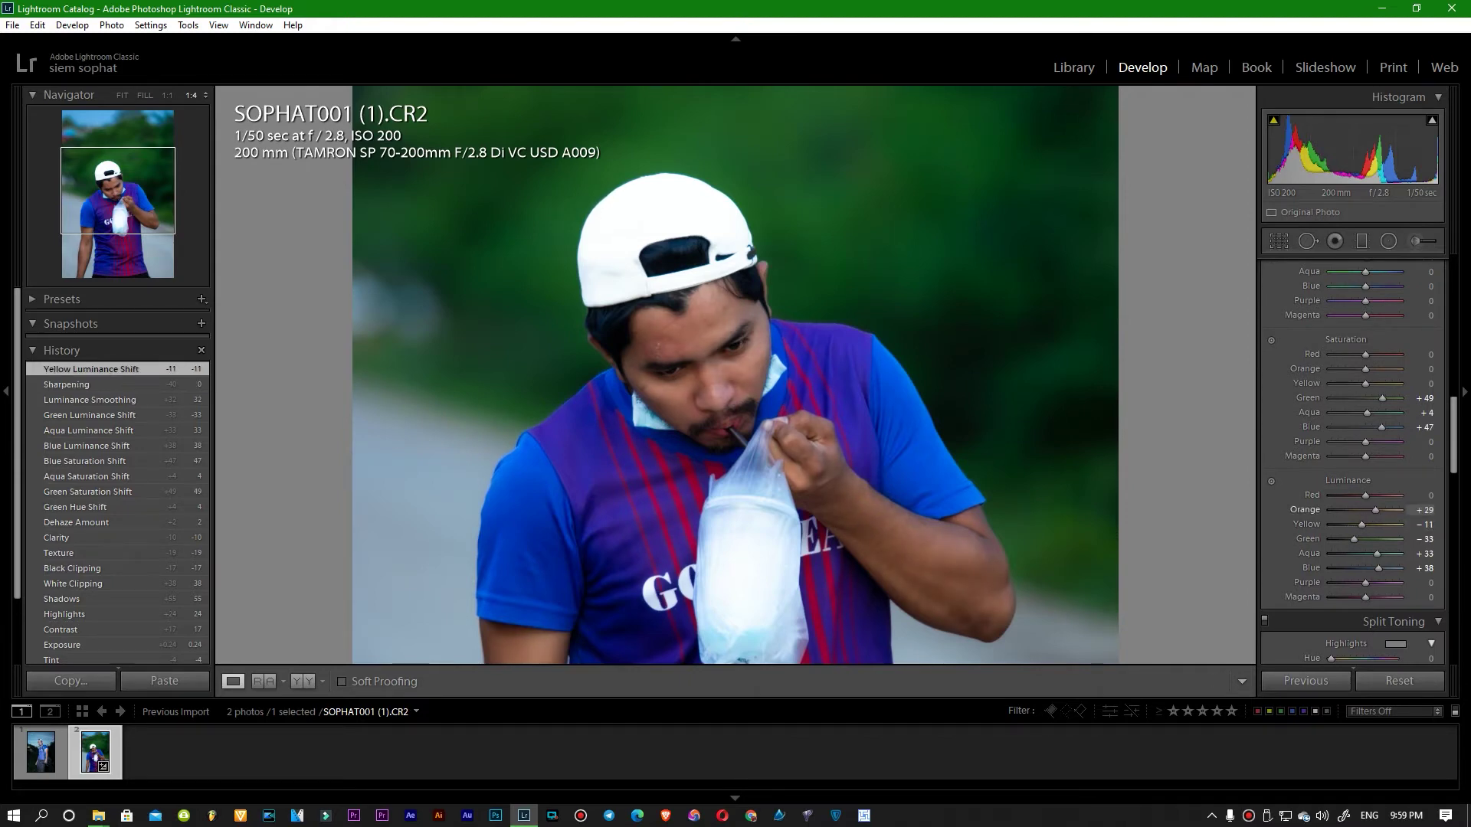
pyautogui.moveTo(1423, 509); pyautogui.dragTo(1432, 509)
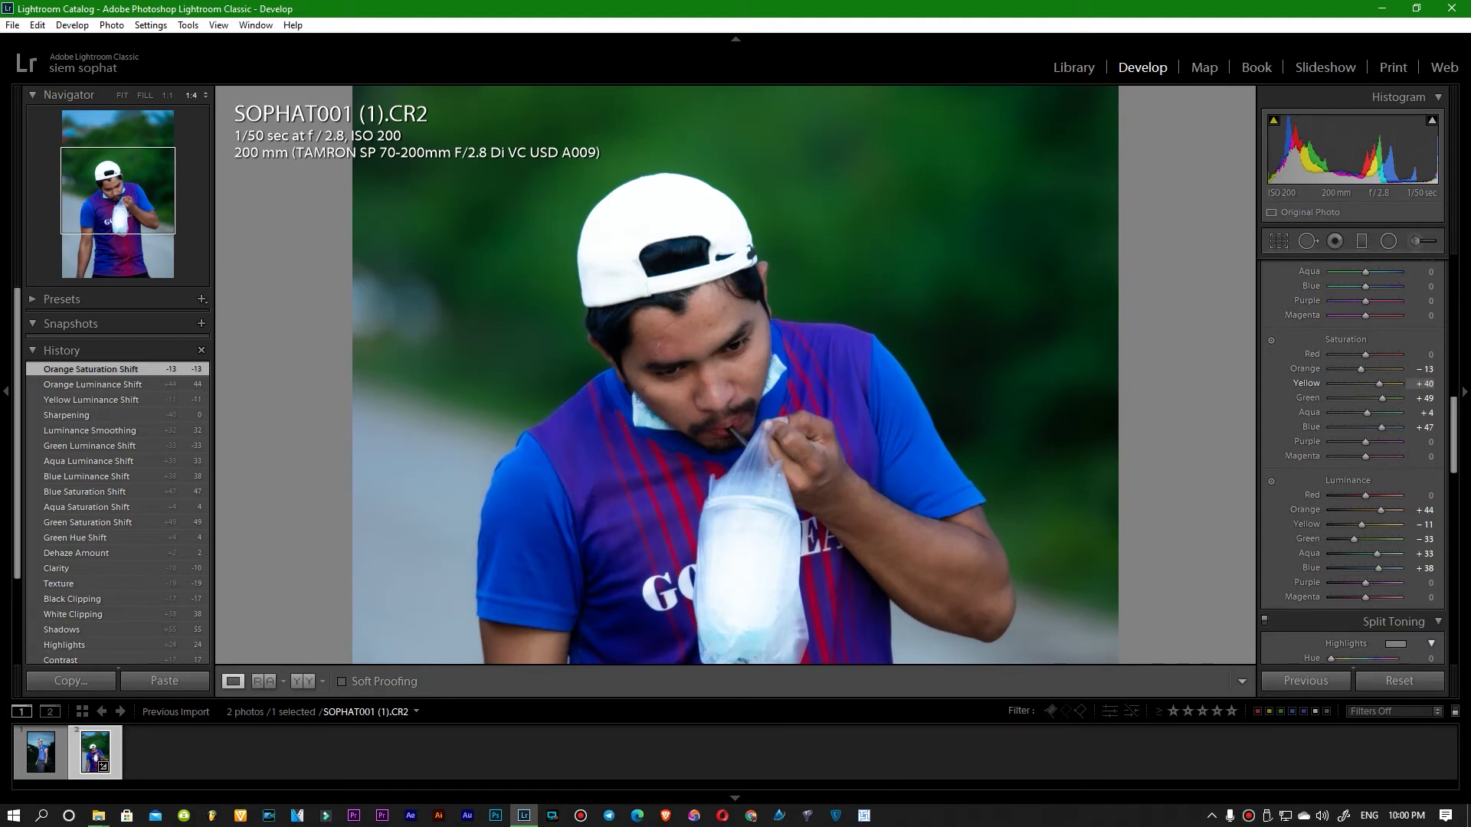
pyautogui.moveTo(1421, 383); pyautogui.dragTo(1412, 383)
pyautogui.scroll(4, 1417, 383)
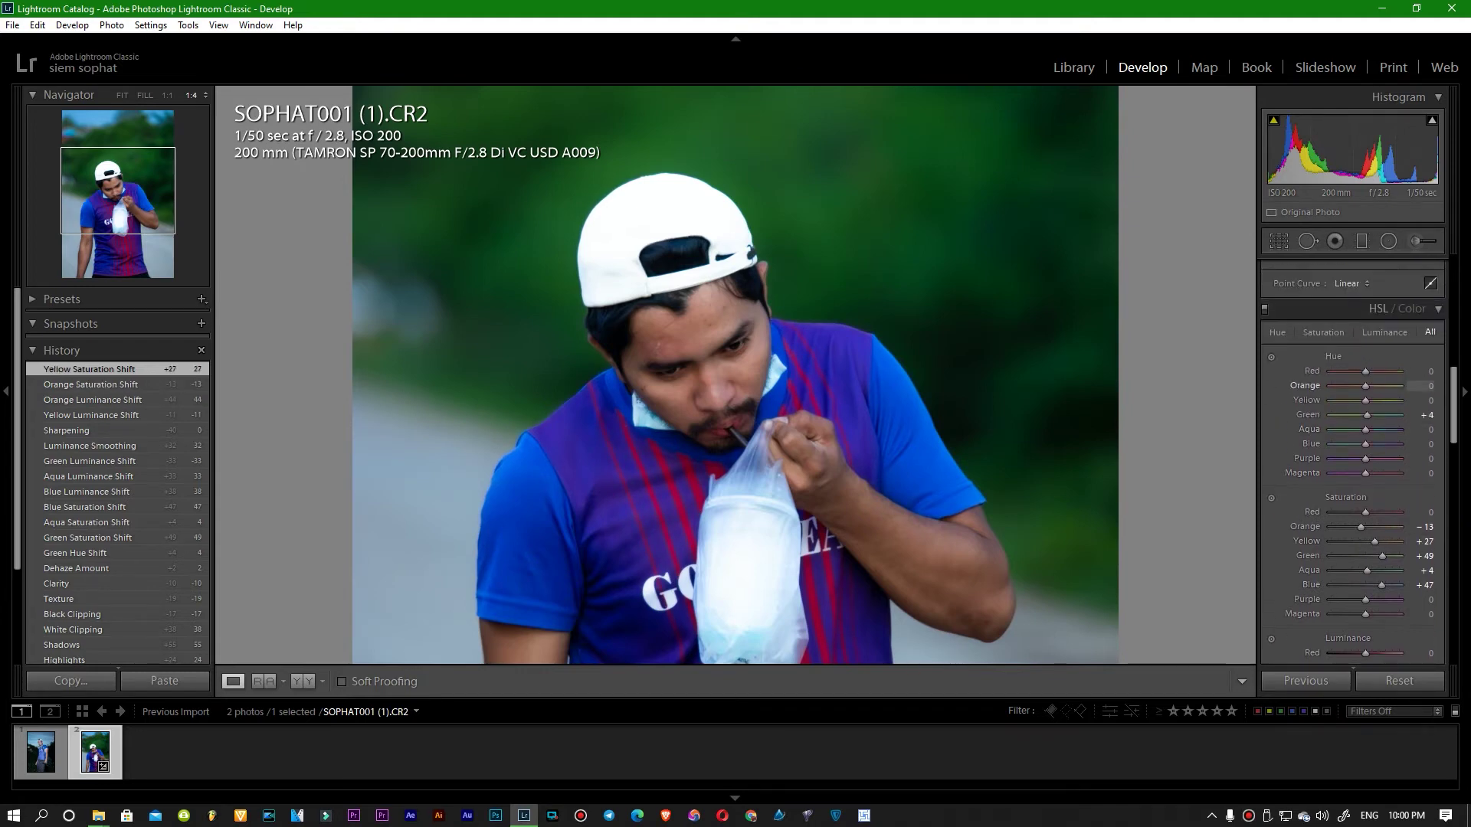
# Step: Shift HSL hues to Orange -11, Green -22, Blue -7 and Purple -27
pyautogui.moveTo(1425, 371); pyautogui.dragTo(1439, 370)
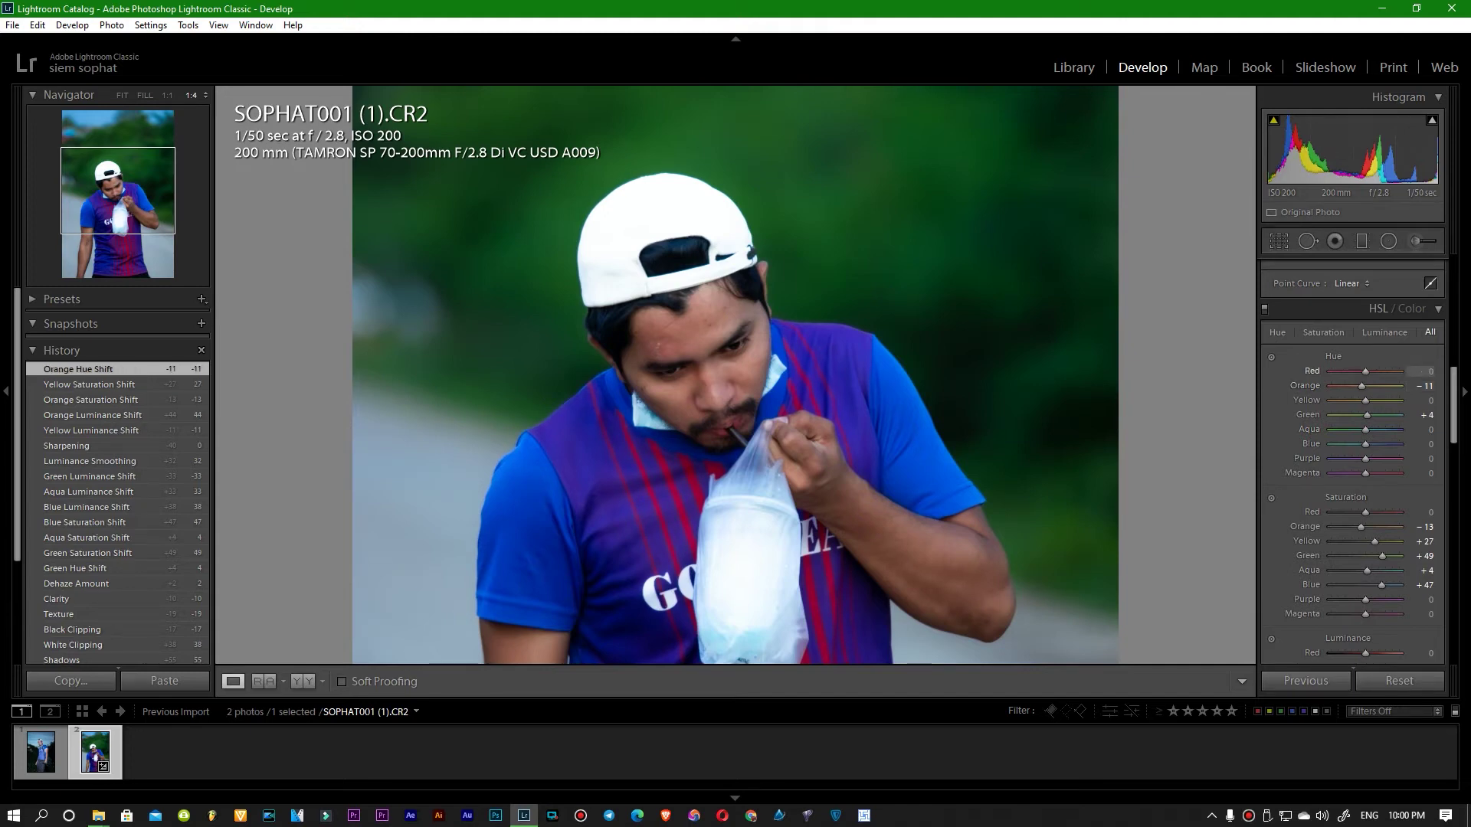
pyautogui.moveTo(1426, 415); pyautogui.dragTo(1426, 414)
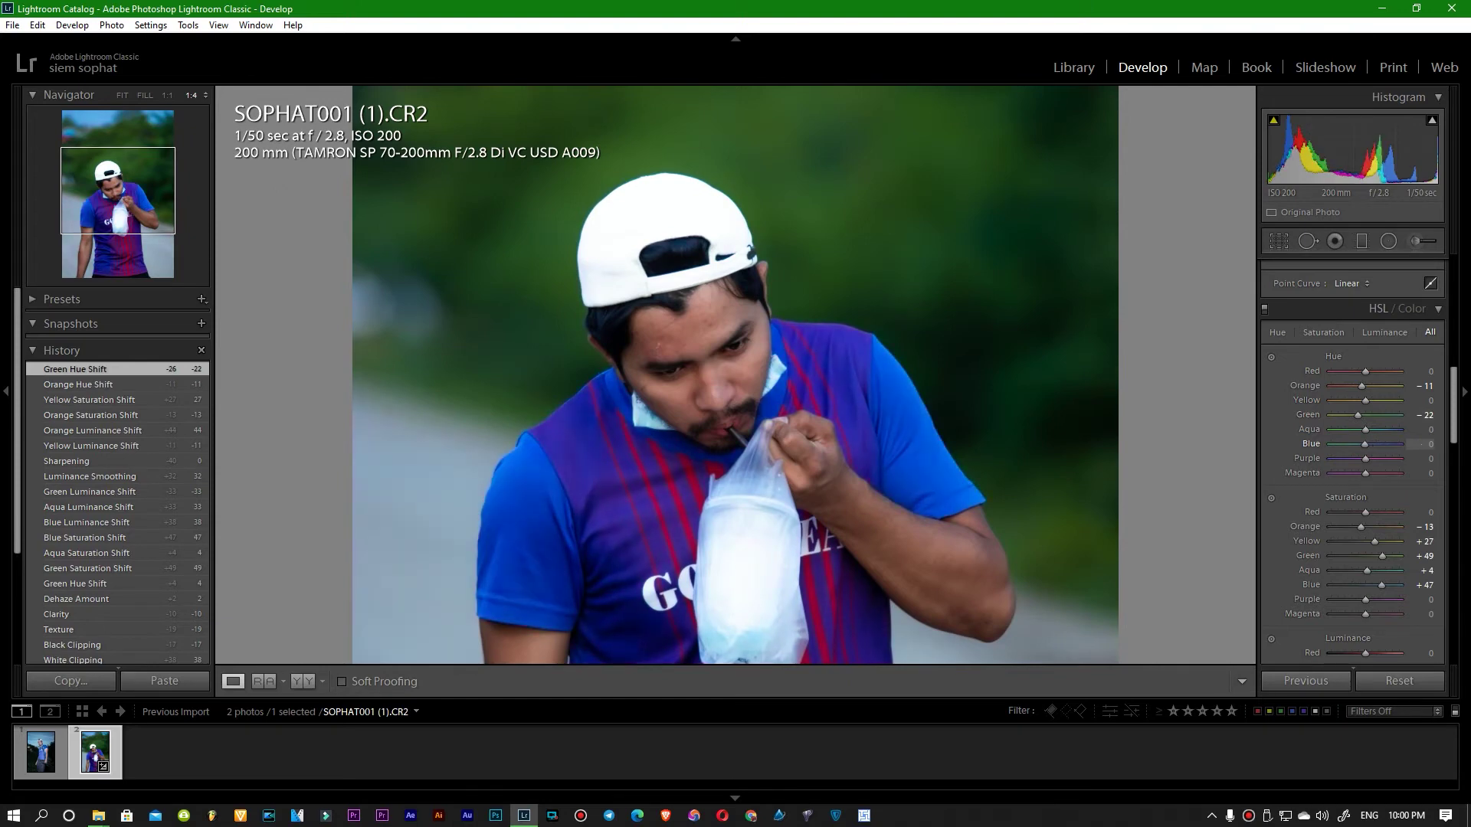
pyautogui.write('-2')
pyautogui.moveTo(1426, 443); pyautogui.dragTo(1421, 444)
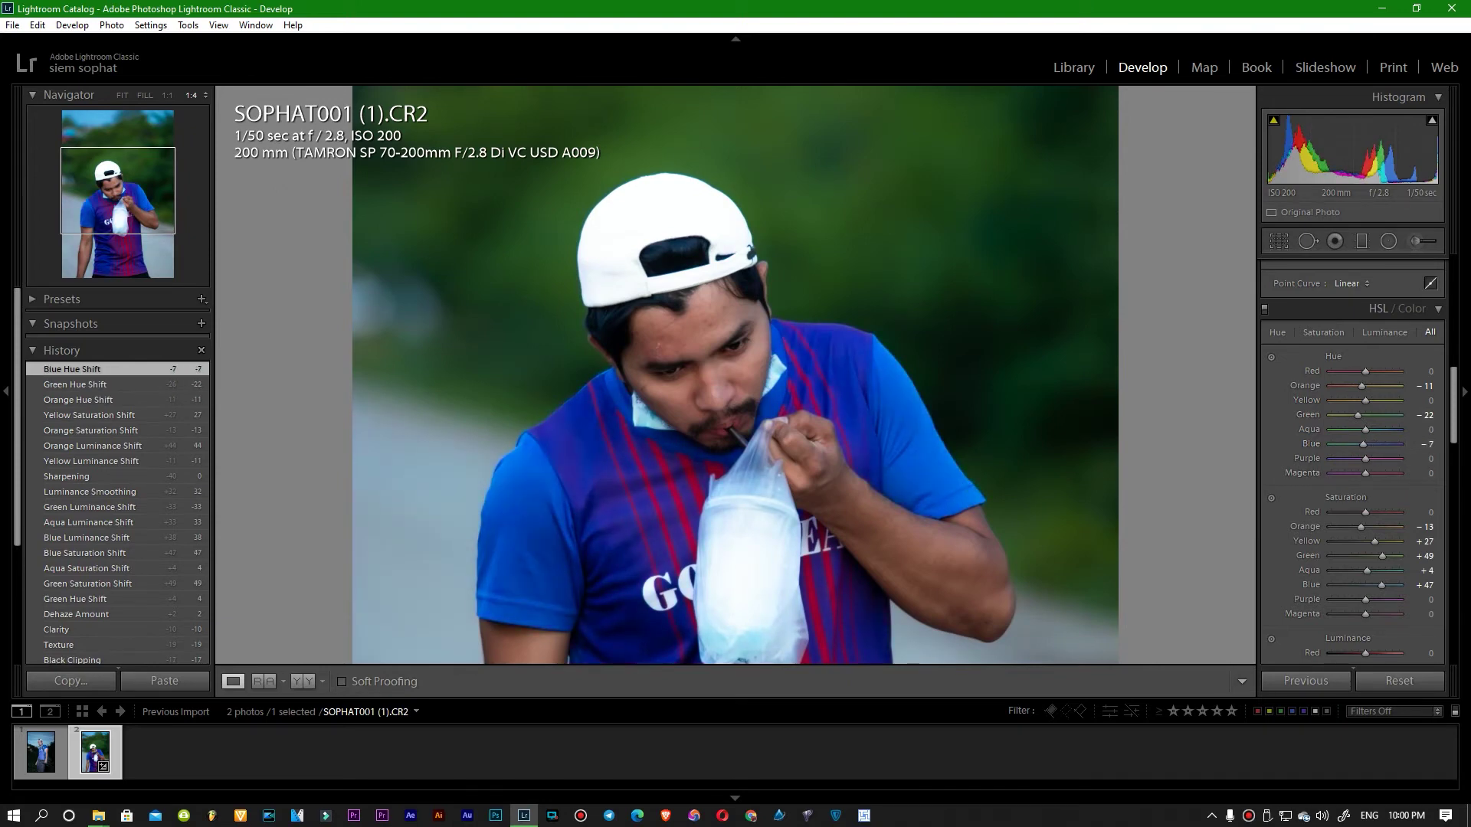
pyautogui.moveTo(1426, 458); pyautogui.dragTo(1409, 458)
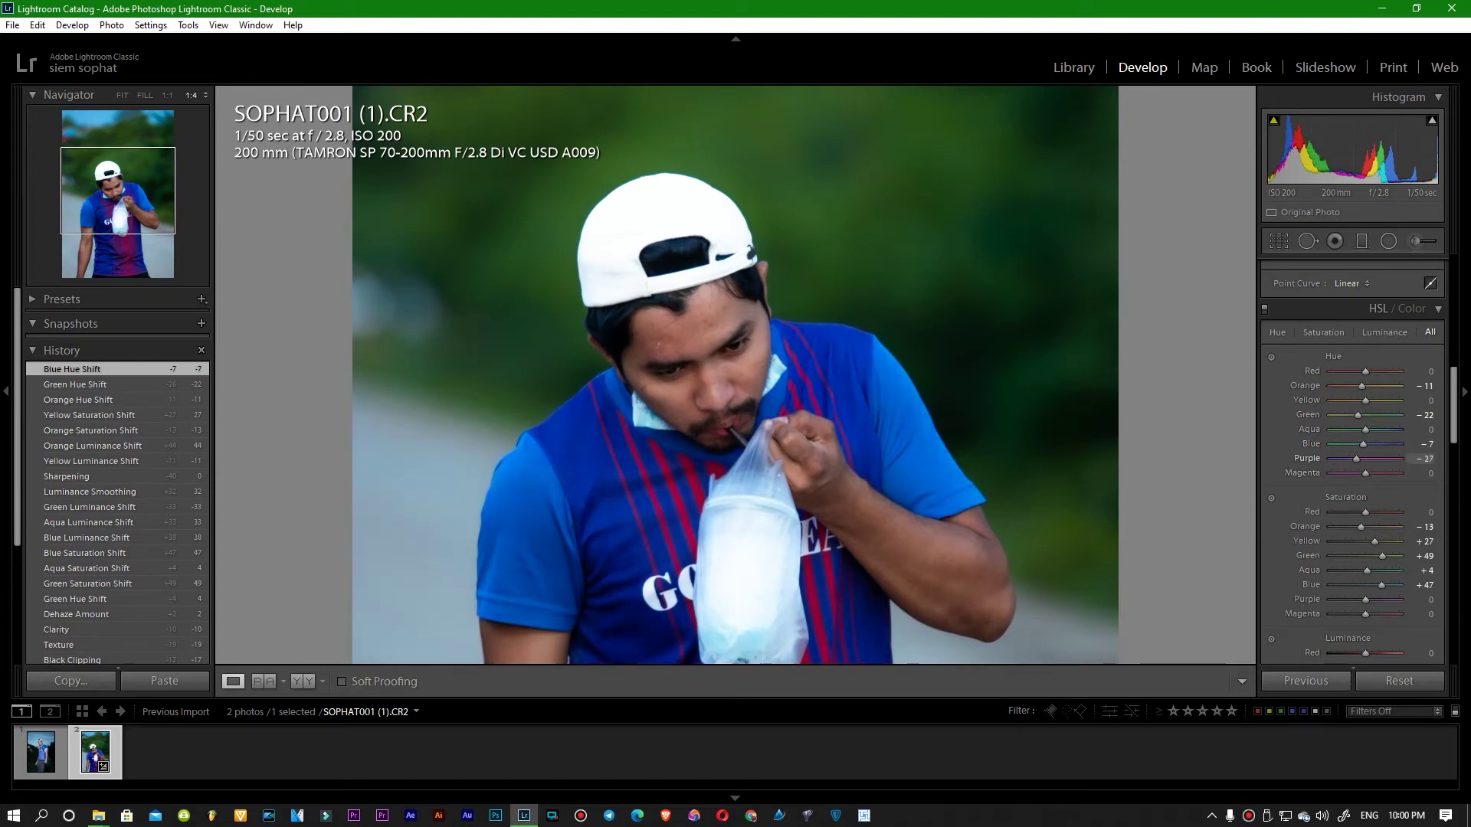
pyautogui.click(735, 383)
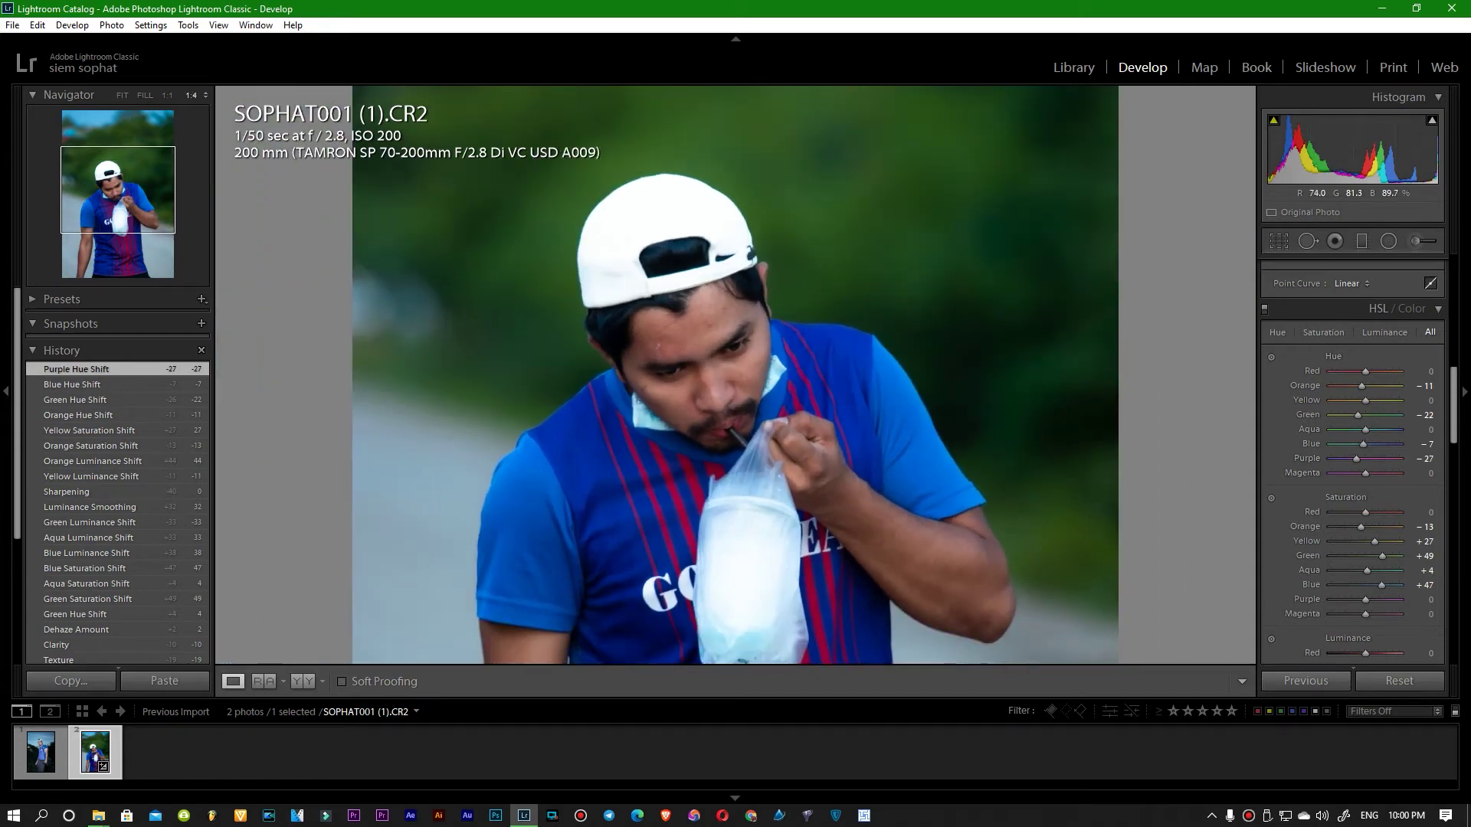
# Step: Show the Before/After comparison side by side, leaving crop and white balance unchanged
pyautogui.press('z')
pyautogui.press('y')
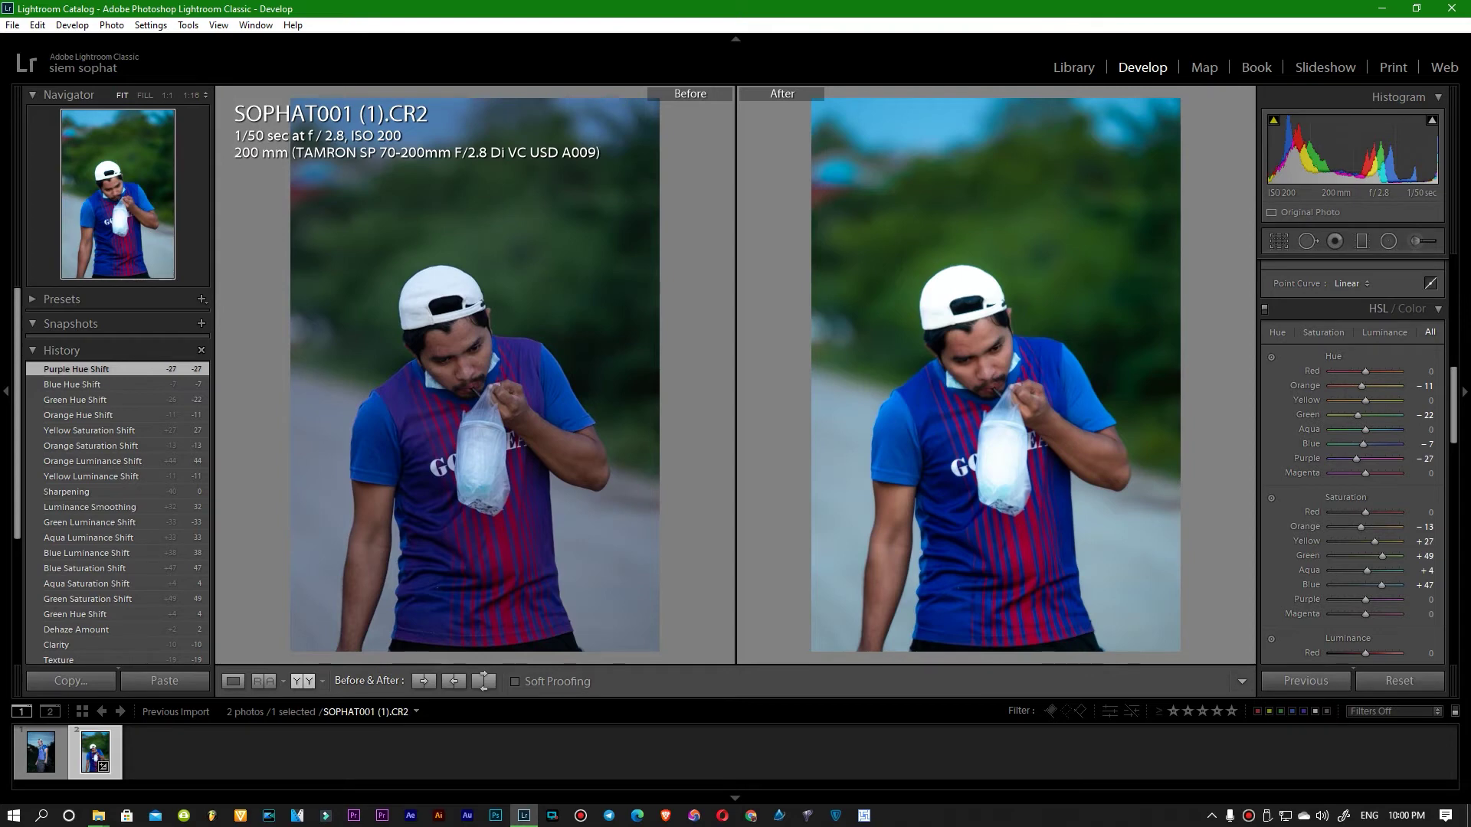
pyautogui.press('y')
pyautogui.press('y')
pyautogui.press('y')
pyautogui.press('y')
pyautogui.press('r')
pyautogui.press('r')
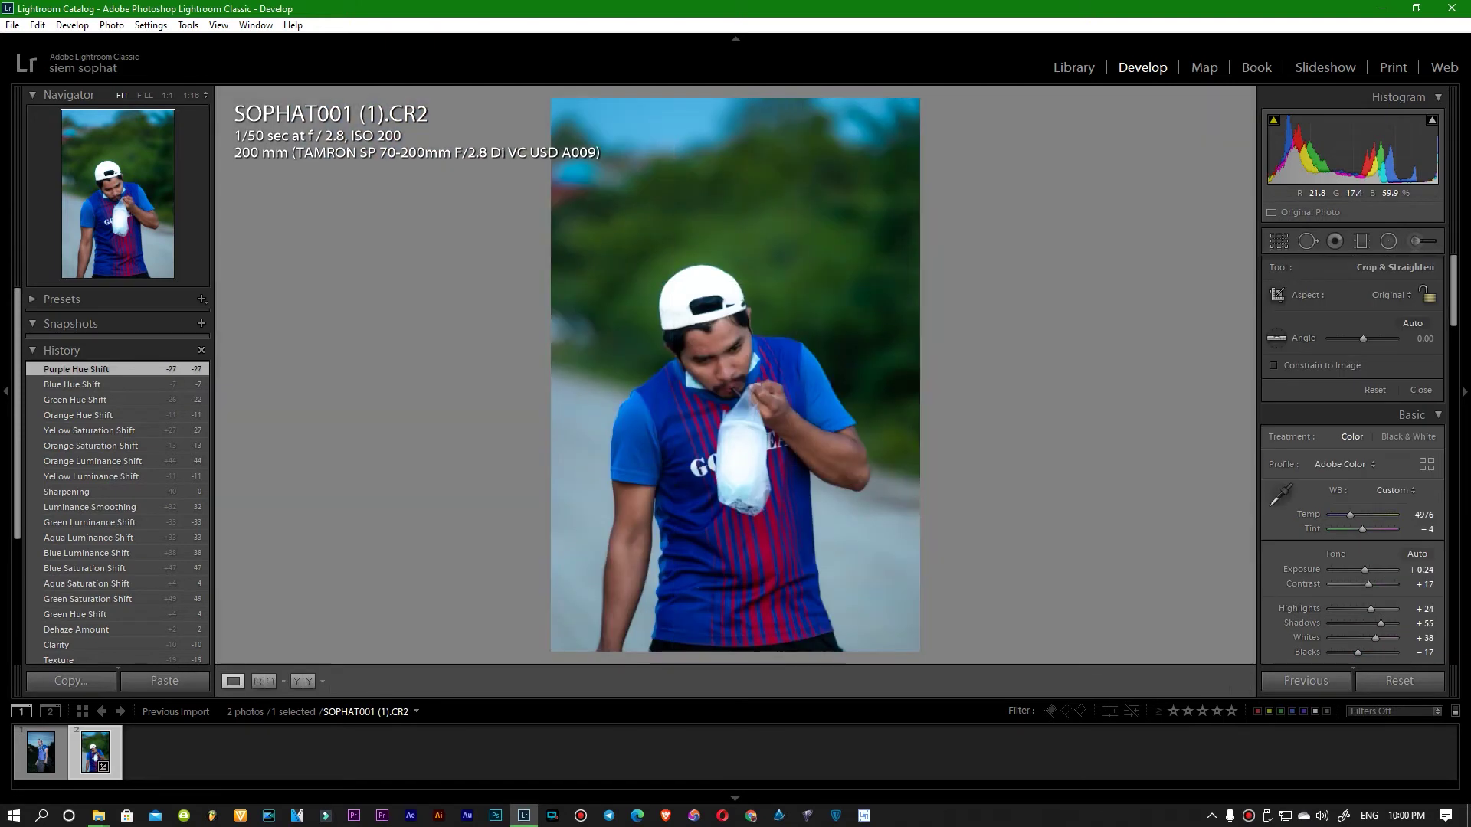
pyautogui.press('w')
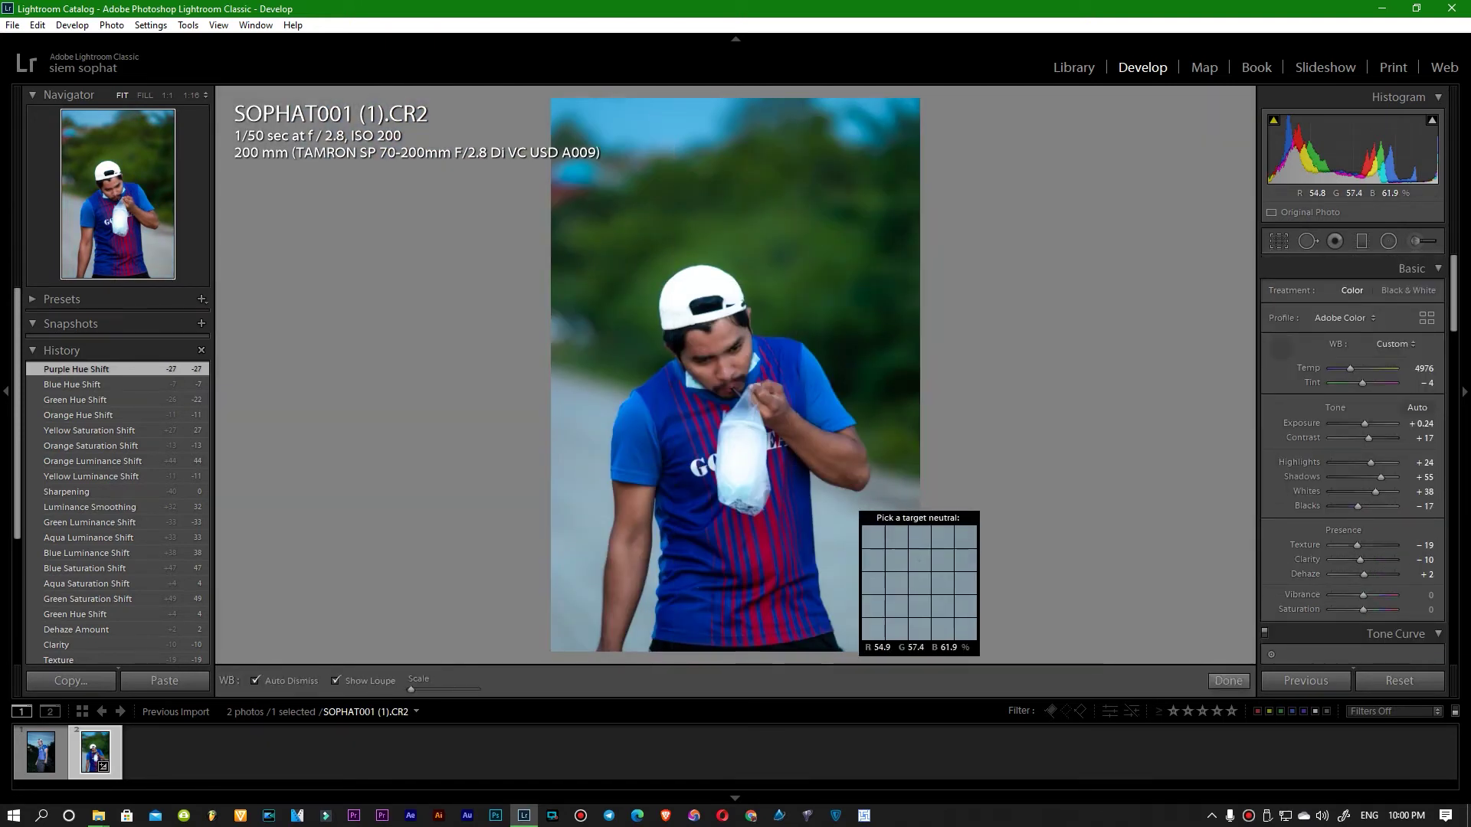
pyautogui.press('Escape')
pyautogui.press('y')
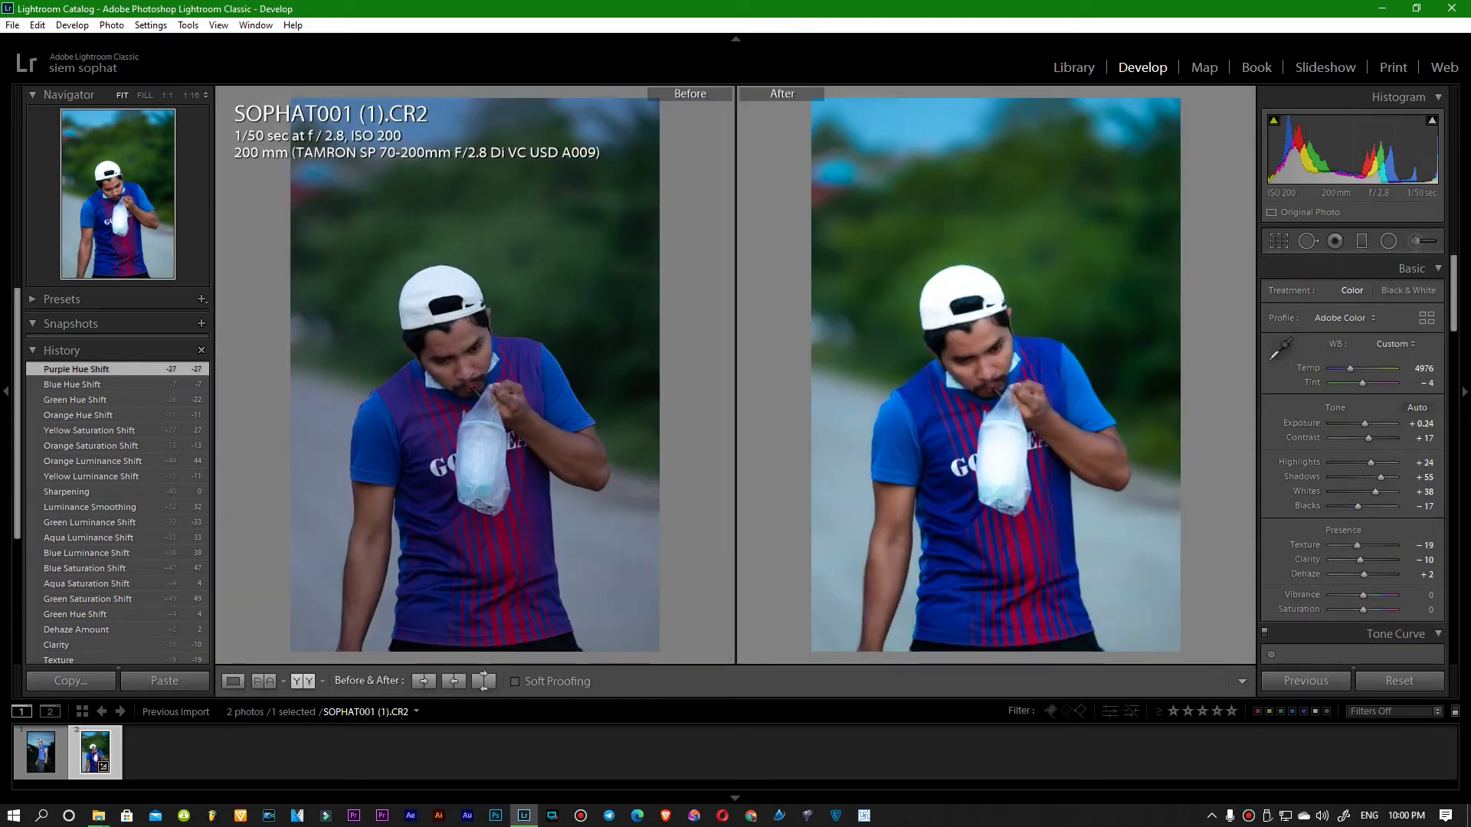
pyautogui.press('y')
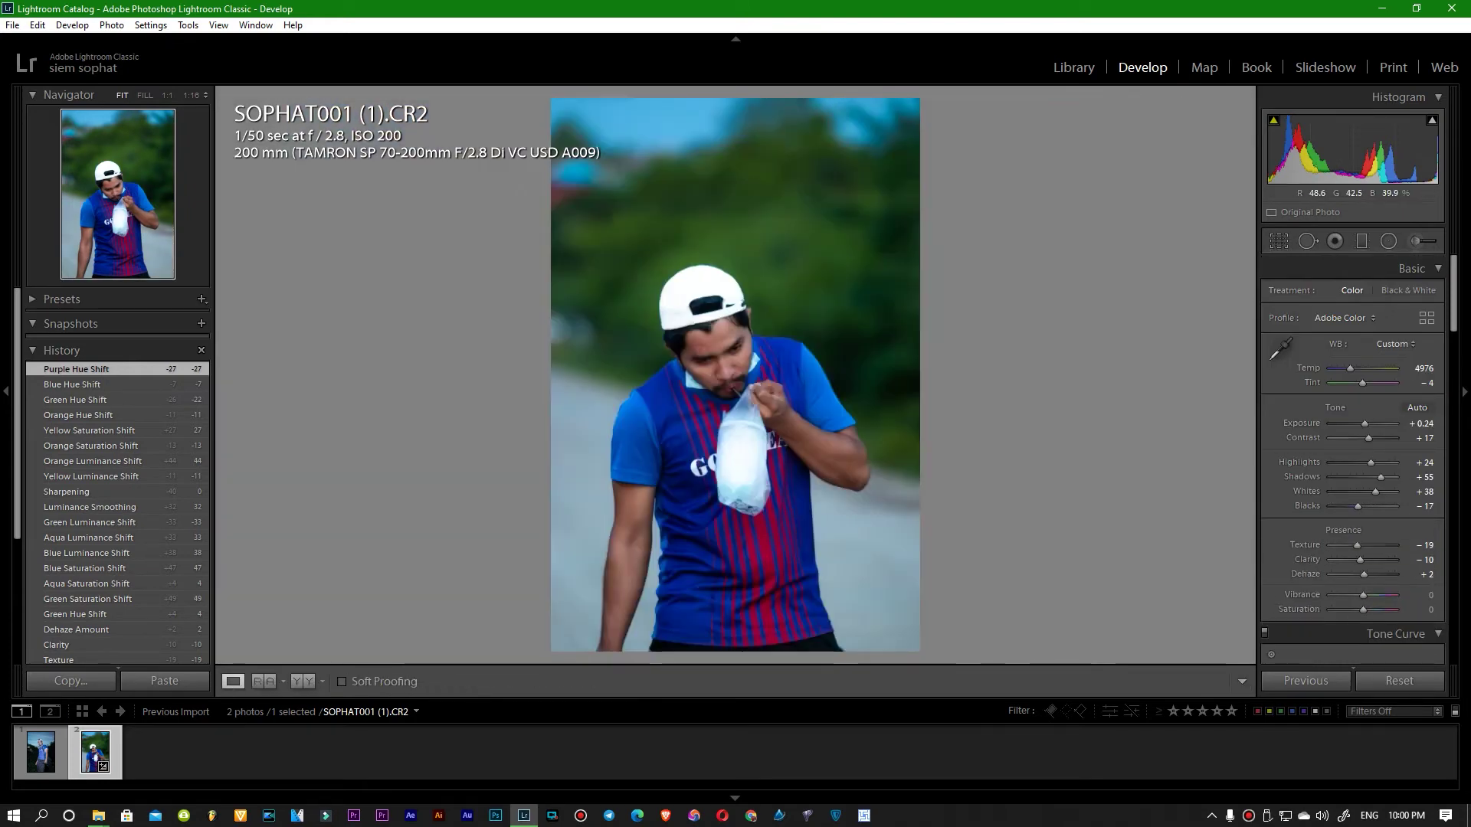
pyautogui.press('y')
# Step: Compare both panes at 1:8, 1:4, 1:16 and 1:1 zoom, then return to Fit
pyautogui.hotkey('ctrl', '-')
pyautogui.hotkey('ctrl', '=')
pyautogui.hotkey('ctrl', '=')
pyautogui.hotkey('ctrl', '=')
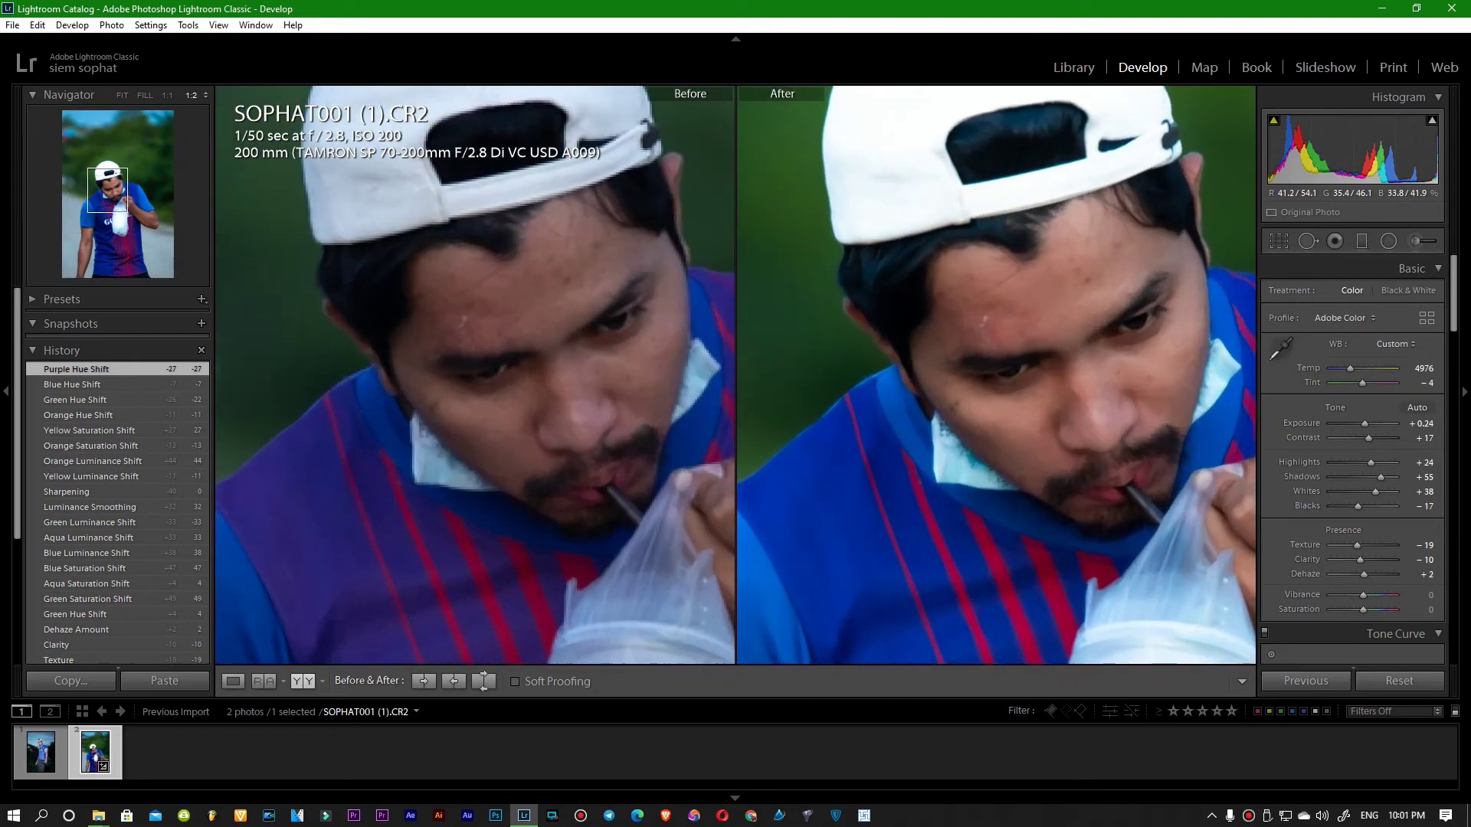
pyautogui.hotkey('ctrl', '-')
pyautogui.hotkey('ctrl', '-')
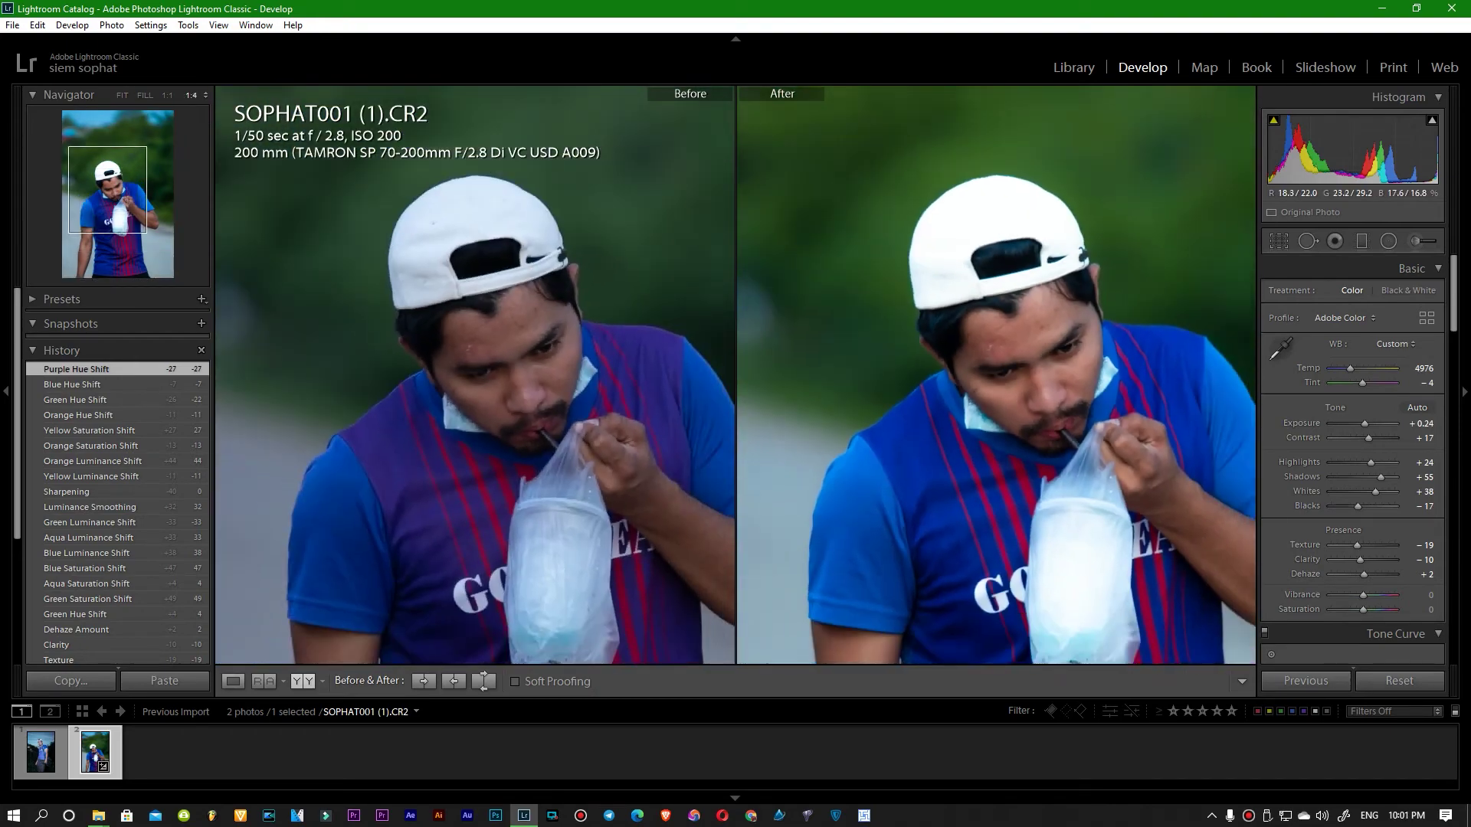
pyautogui.hotkey('ctrl', '-')
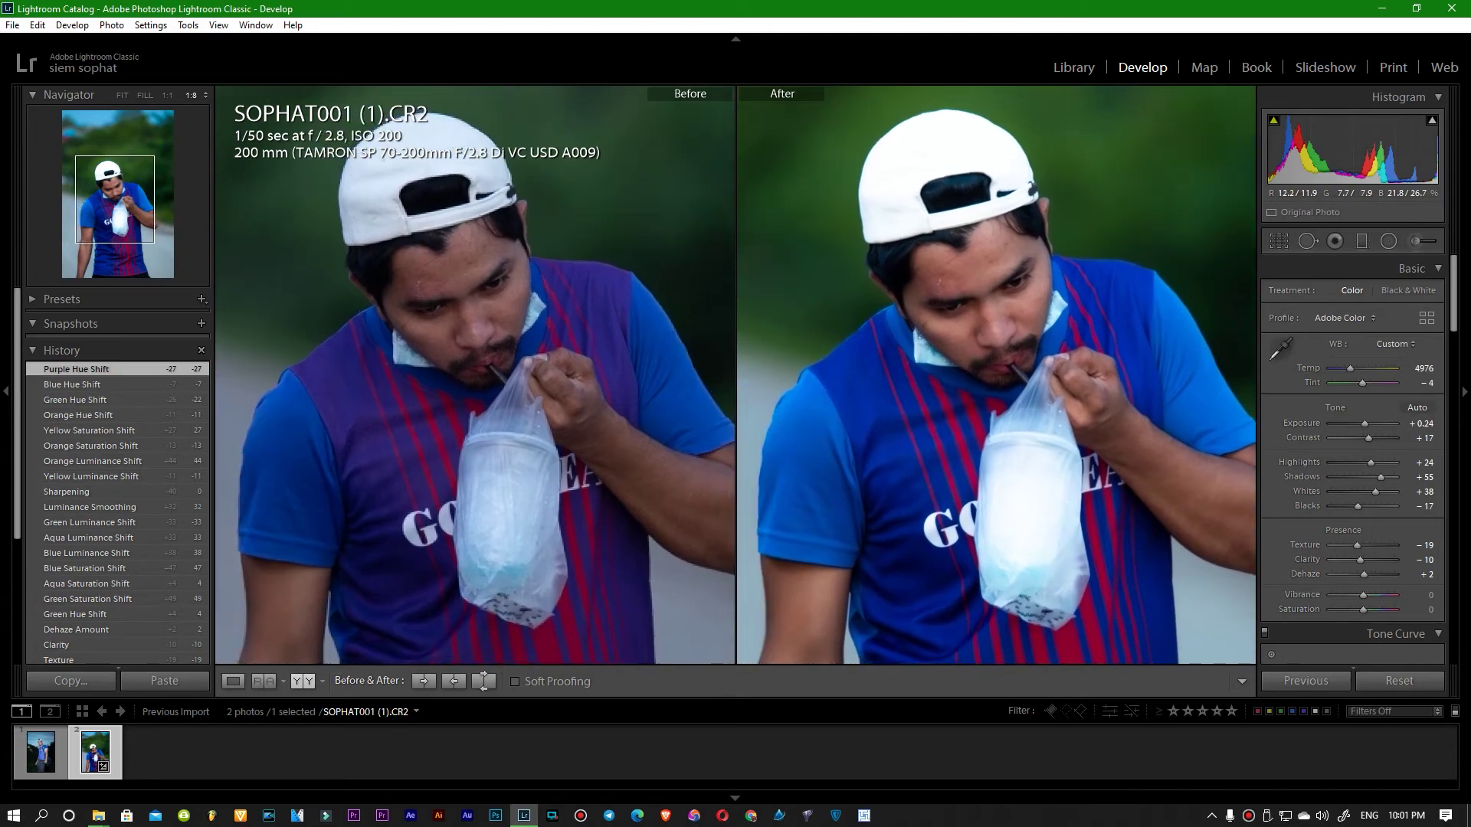
pyautogui.hotkey('ctrl', '-')
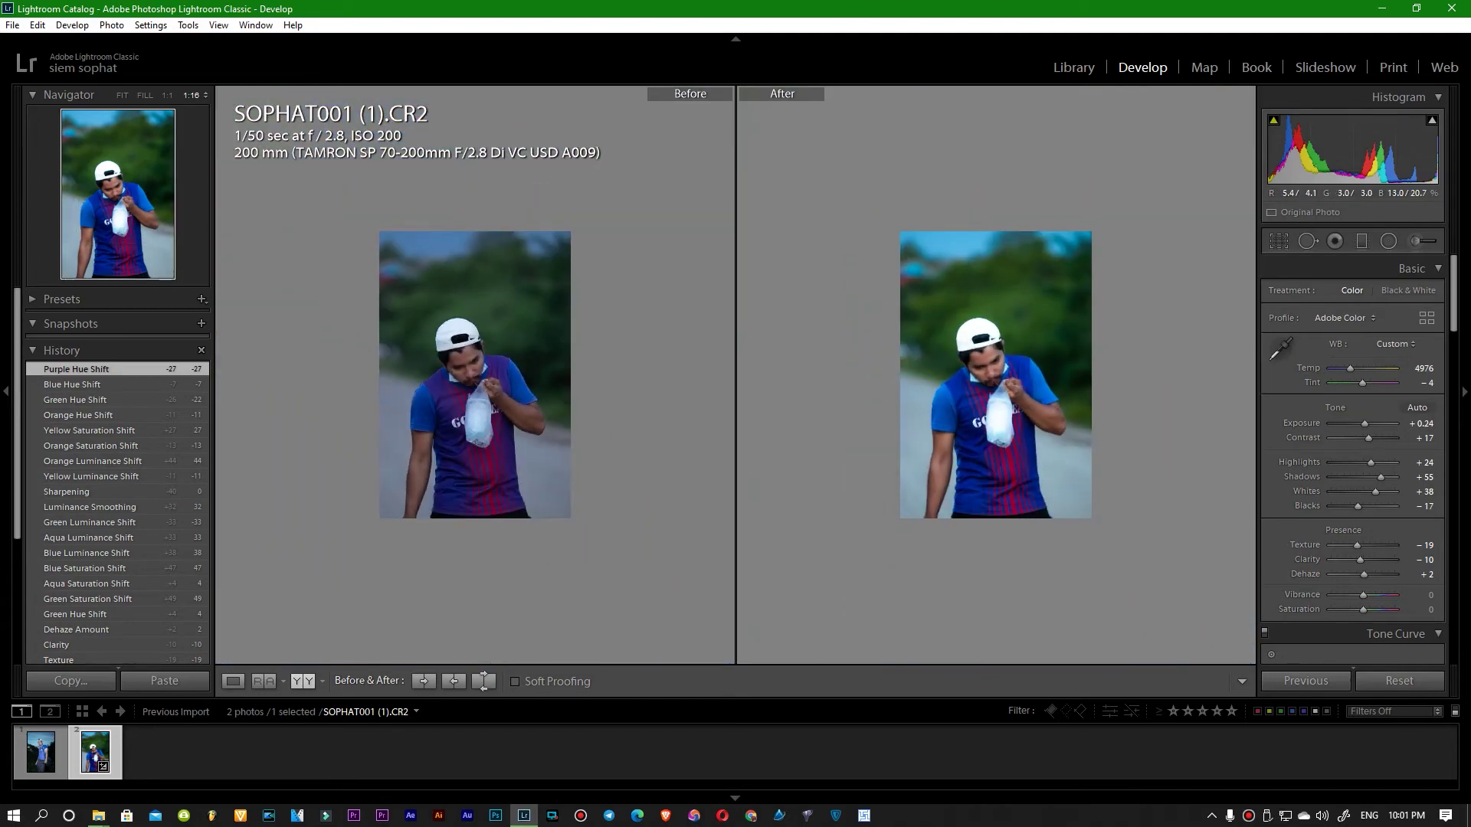
pyautogui.hotkey('ctrl', '=')
pyautogui.hotkey('ctrl', '=')
pyautogui.hotkey('ctrl', '=')
pyautogui.hotkey('ctrl', '=')
pyautogui.hotkey('ctrl', '=')
pyautogui.hotkey('ctrl', '-')
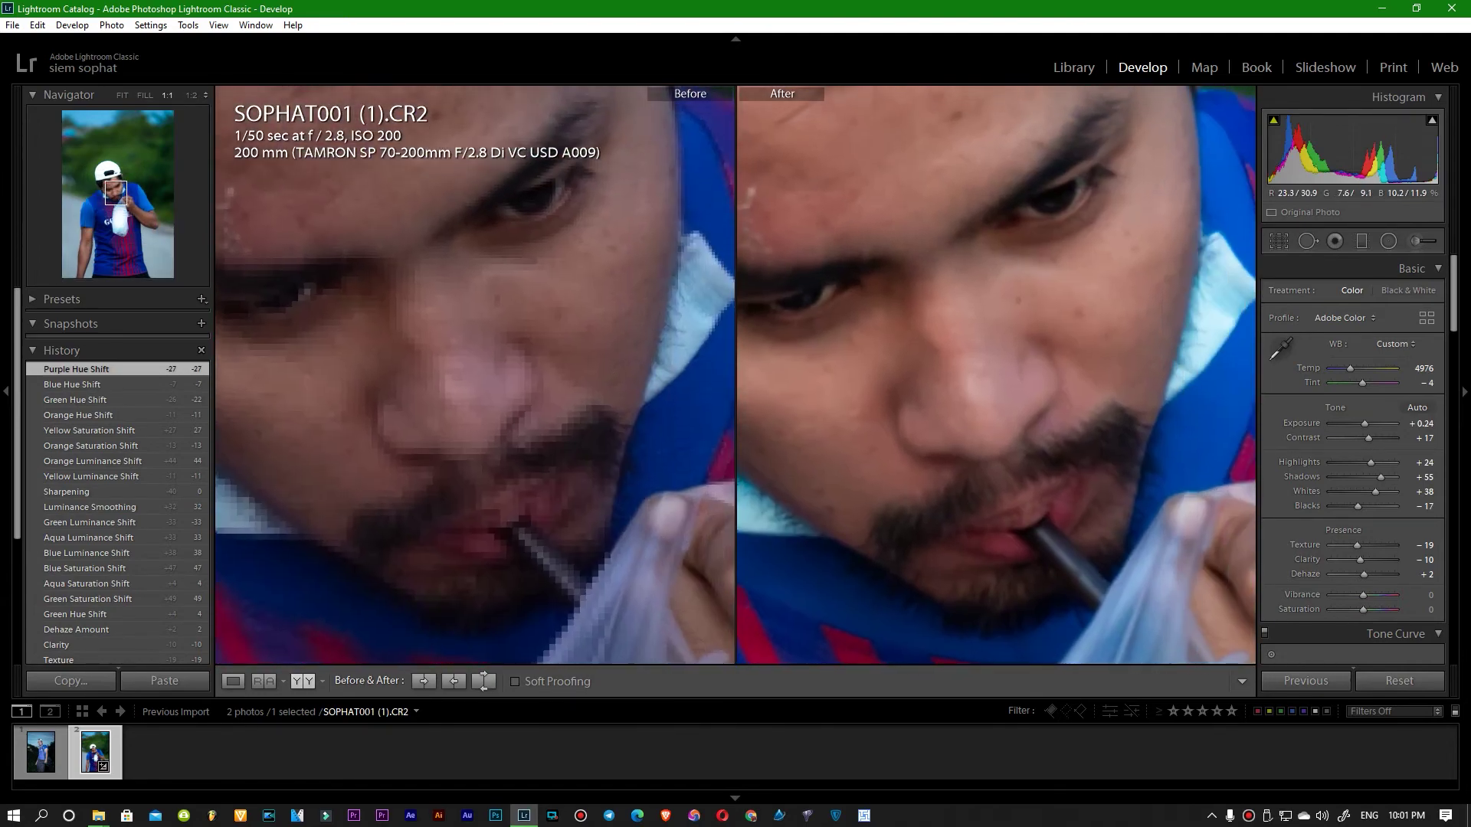
pyautogui.hotkey('ctrl', '-')
pyautogui.hotkey('ctrl', '-')
pyautogui.hotkey('ctrl', '-')
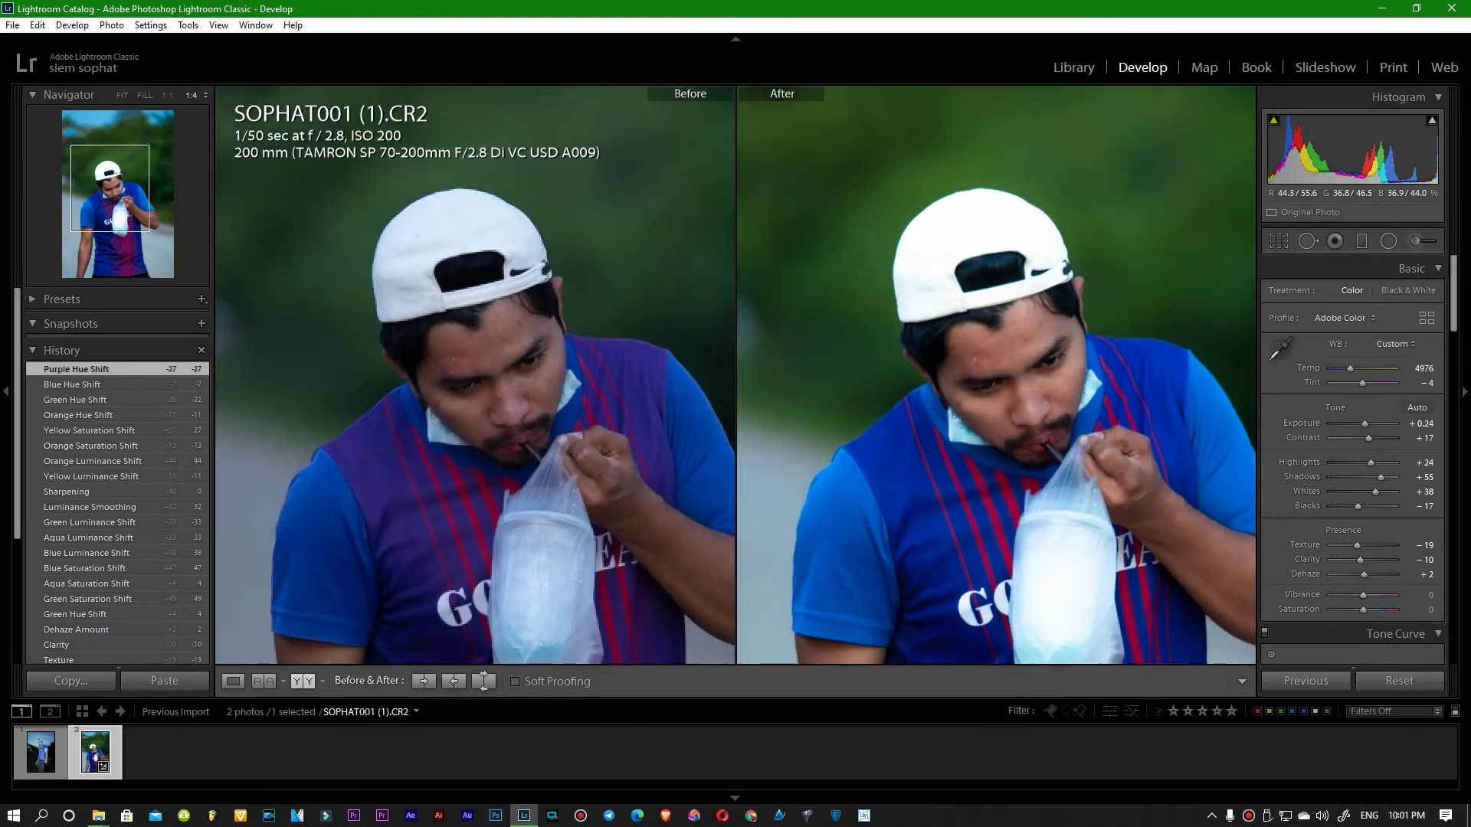
pyautogui.hotkey('ctrl', '-')
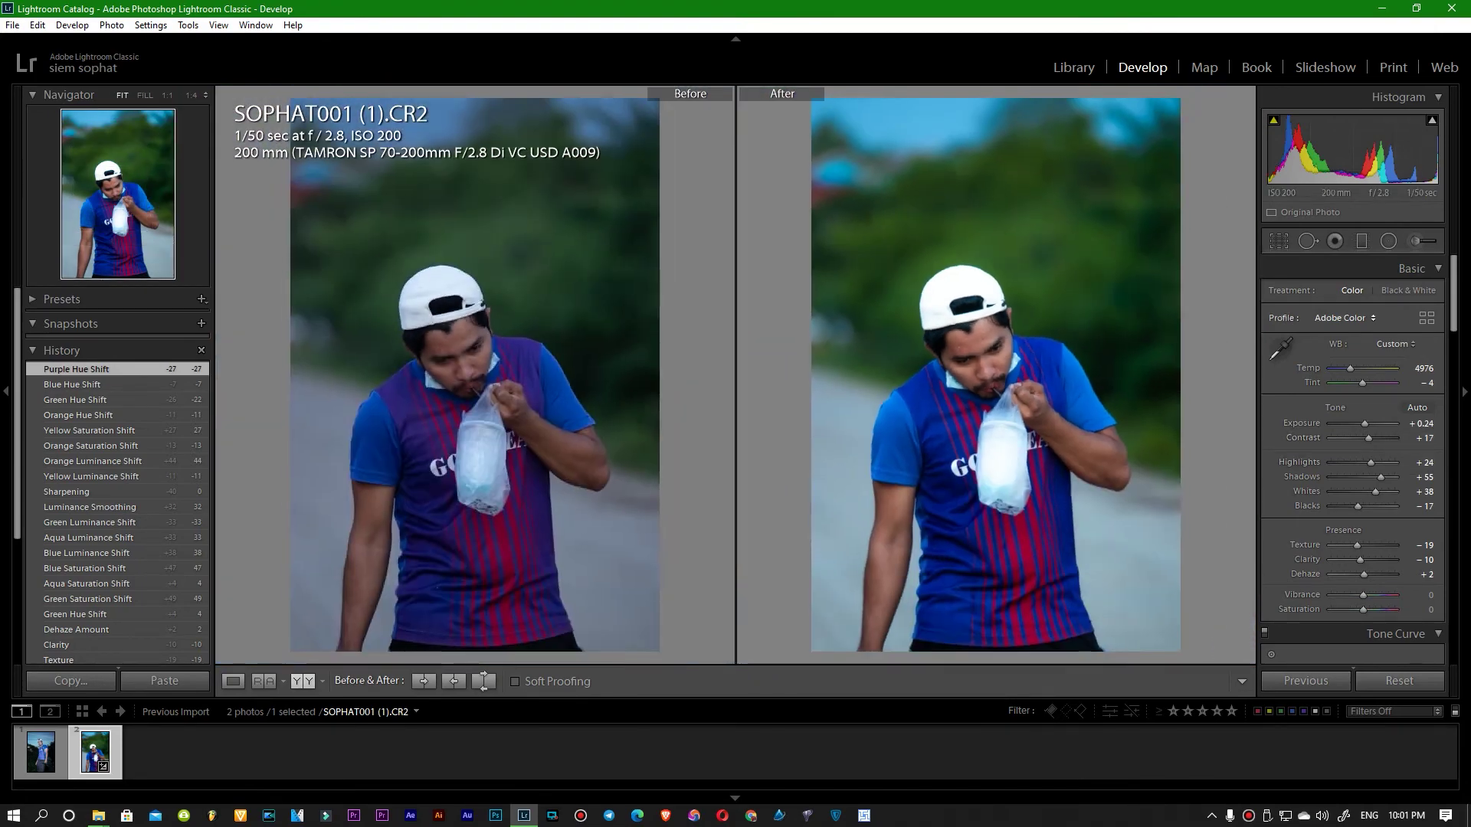
pyautogui.press('F8')
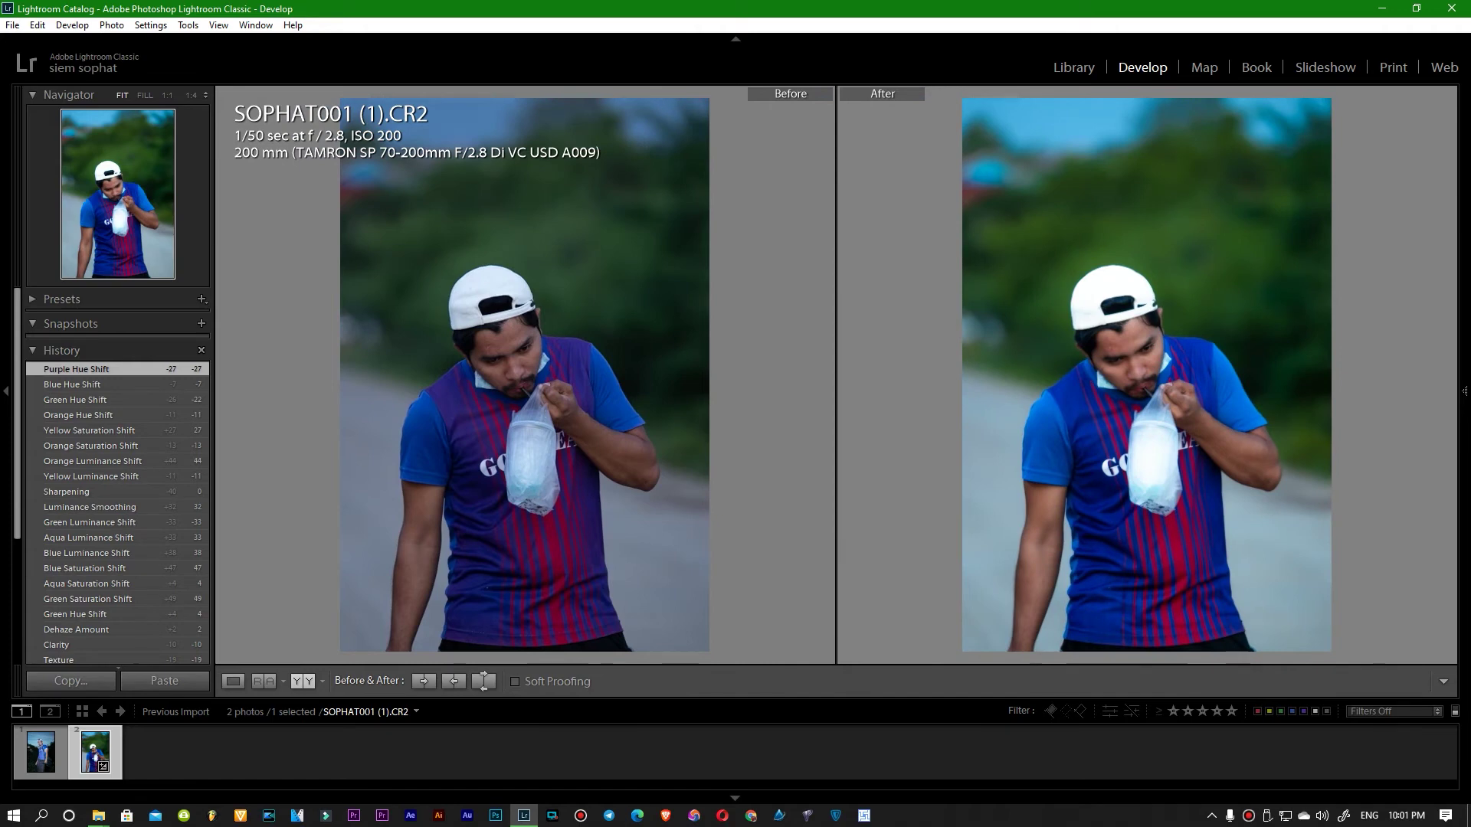
pyautogui.press('F8')
pyautogui.scroll(-5, 1352, 460)
# Step: At 1:2 on the face, set Red luminance +38, Red saturation -13, Orange saturation -16
pyautogui.scroll(-5, 1352, 460)
pyautogui.scroll(-3, 1352, 460)
pyautogui.scroll(-3, 1389, 489)
pyautogui.scroll(-2, 1390, 490)
pyautogui.scroll(3, 1389, 489)
pyautogui.scroll(1, 1389, 490)
pyautogui.scroll(2, 1352, 460)
pyautogui.scroll(3, 1352, 460)
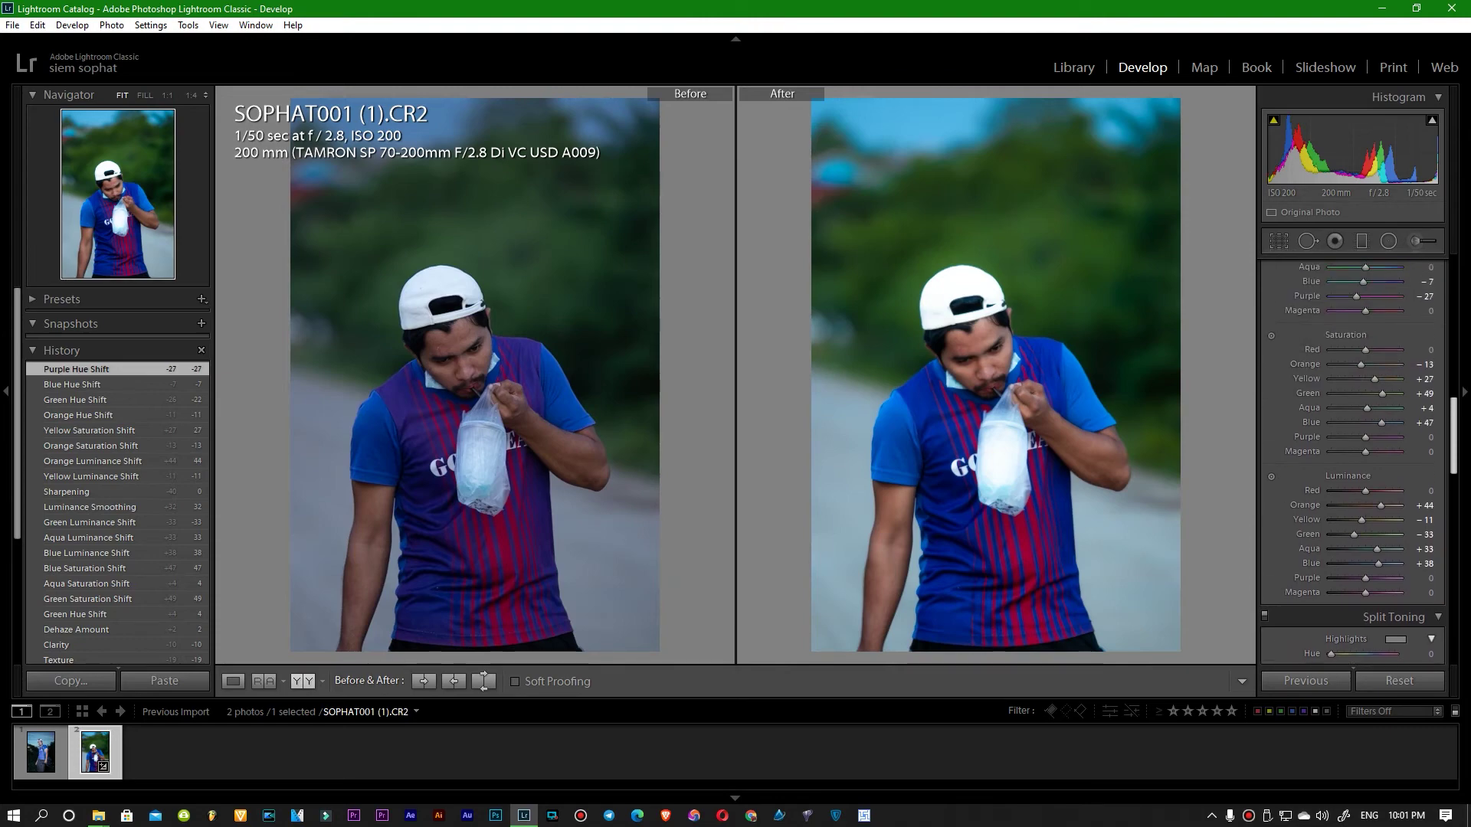
pyautogui.press('z')
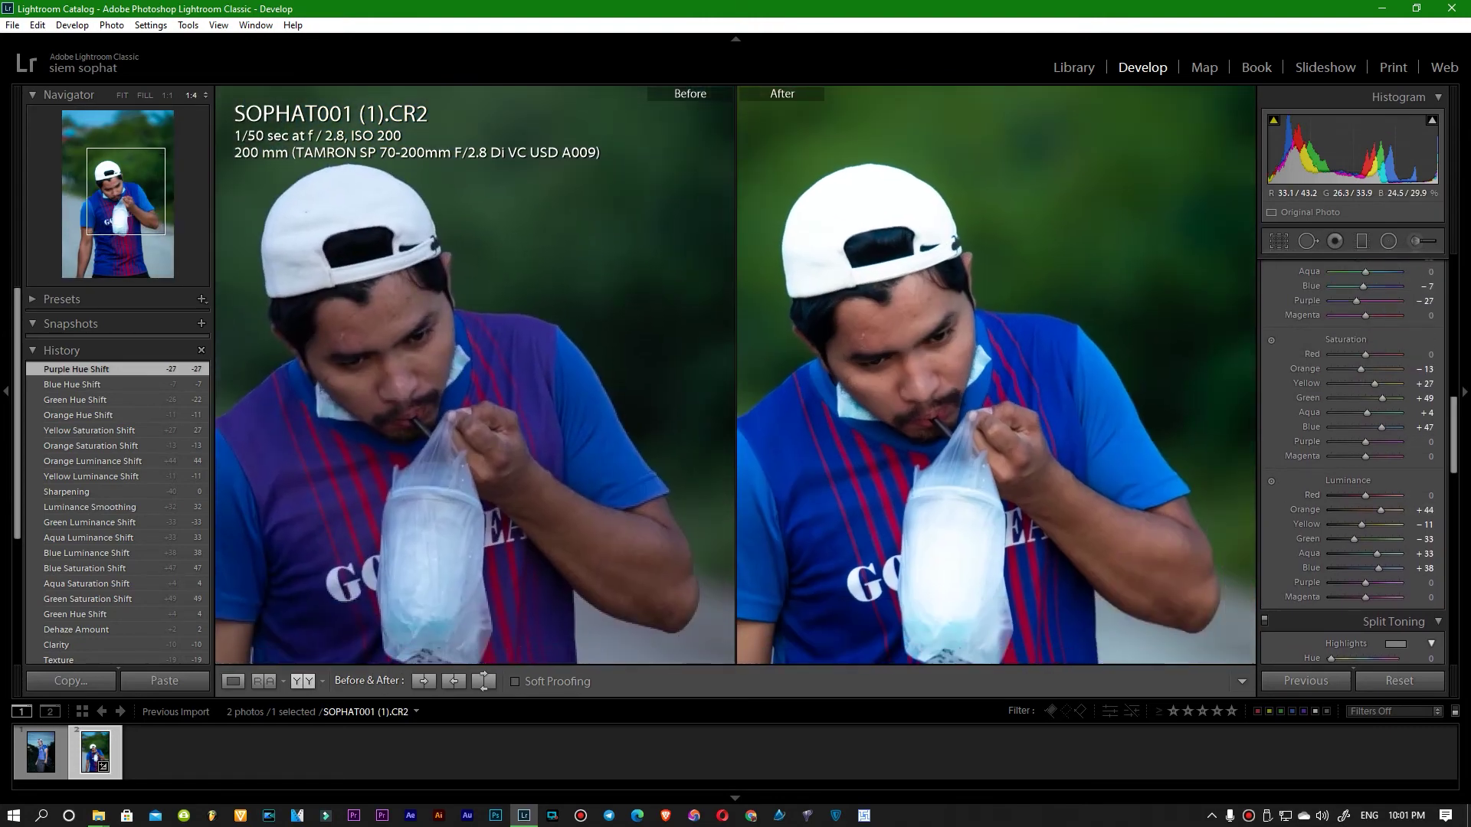
pyautogui.hotkey('ctrl', '=')
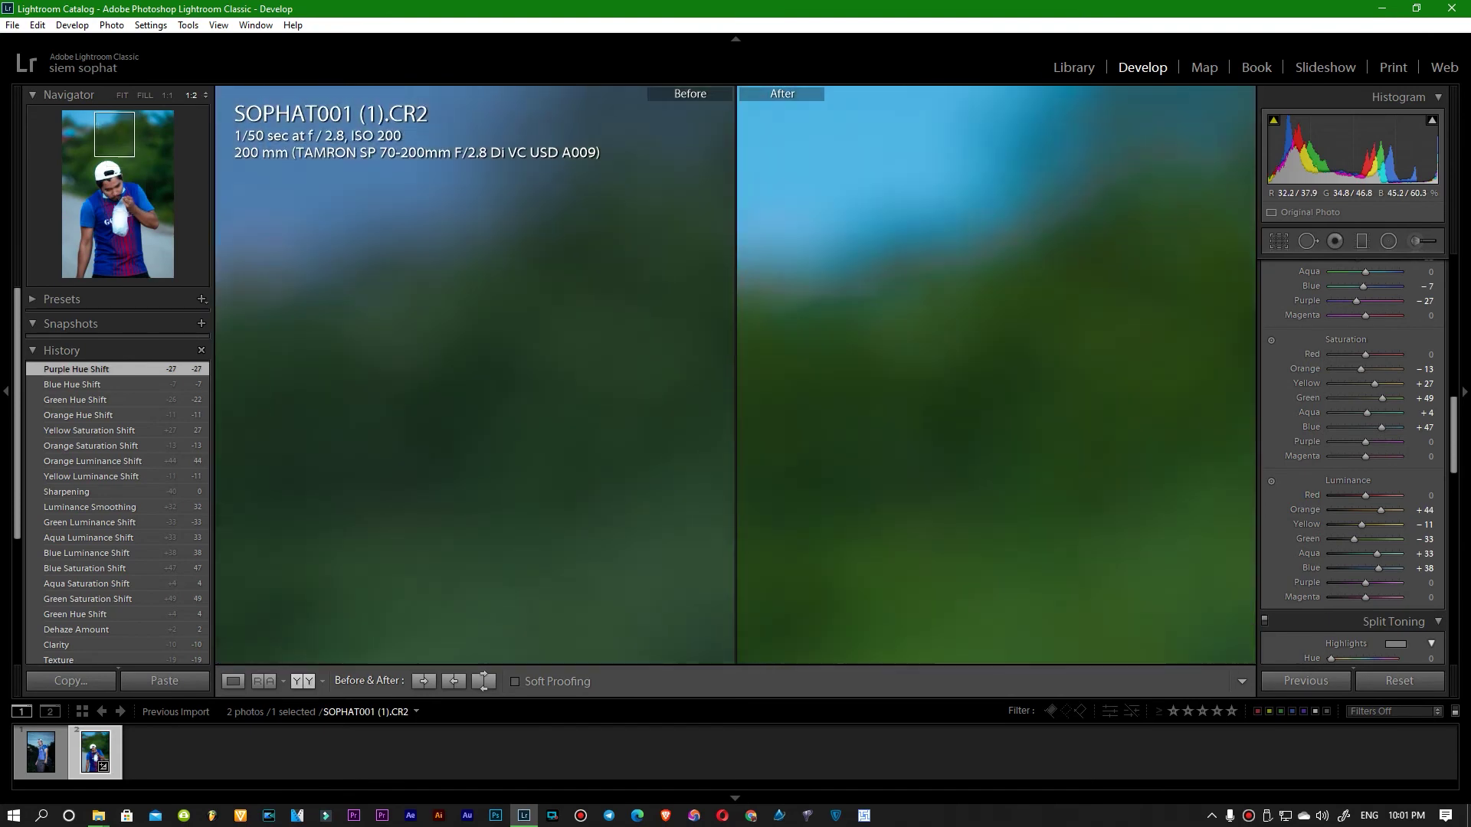
pyautogui.moveTo(613, 575); pyautogui.dragTo(567, 122)
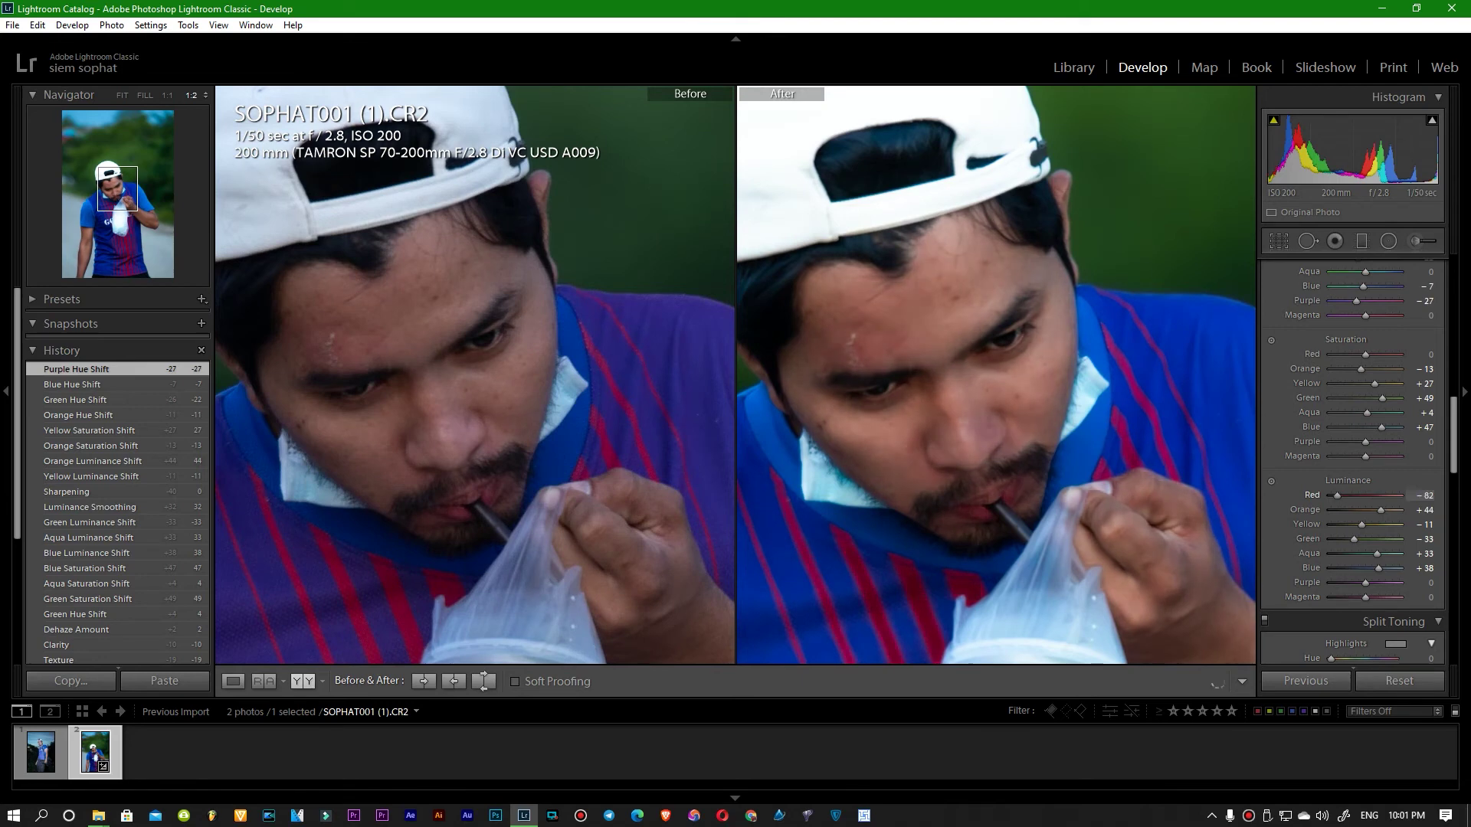
pyautogui.moveTo(1376, 496); pyautogui.dragTo(1366, 496)
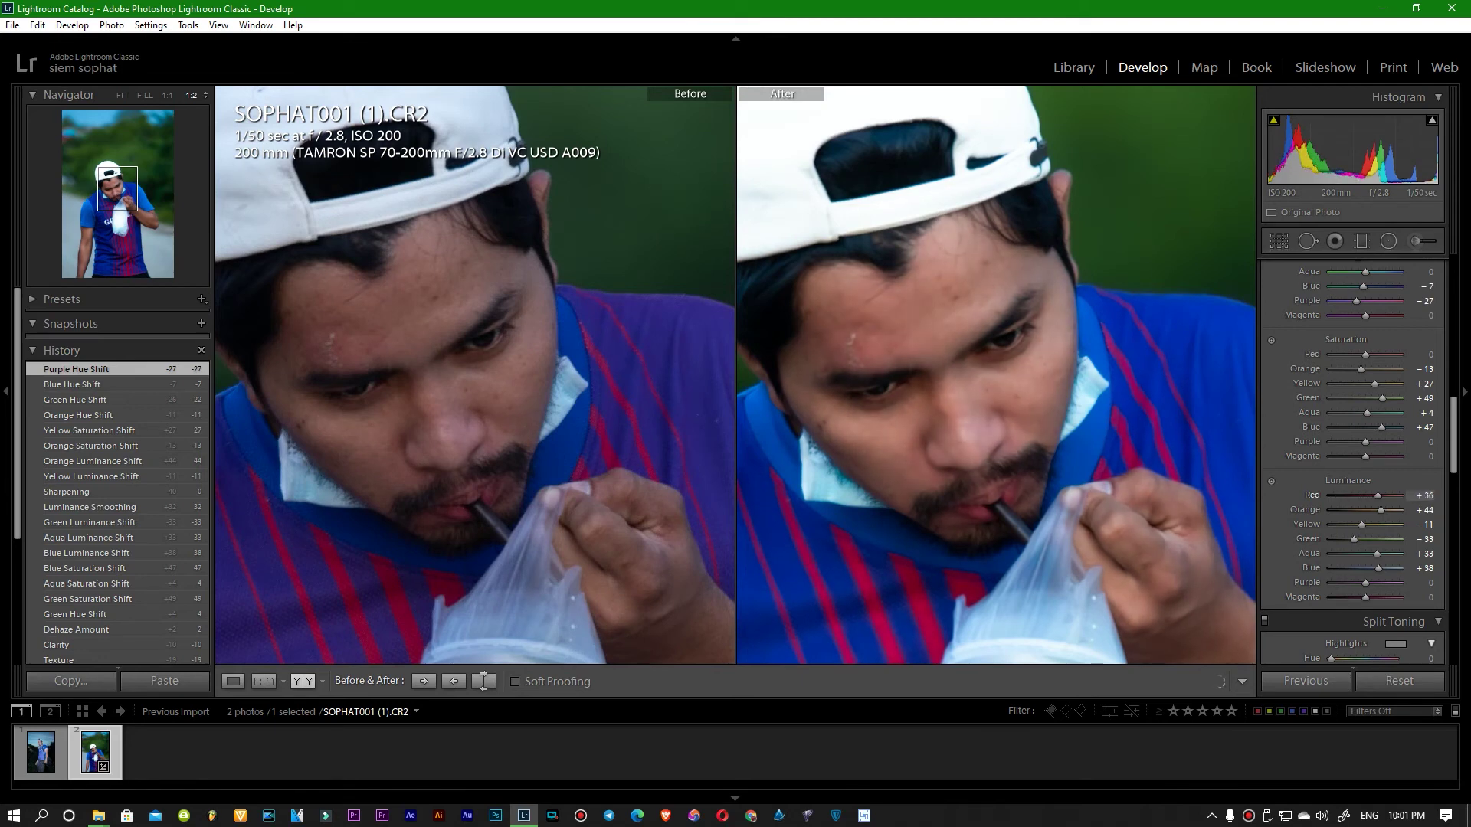
pyautogui.moveTo(1425, 354)
pyautogui.mouseDown()
pyautogui.moveTo(1403, 354)
pyautogui.moveTo(1421, 354)
pyautogui.mouseUp()
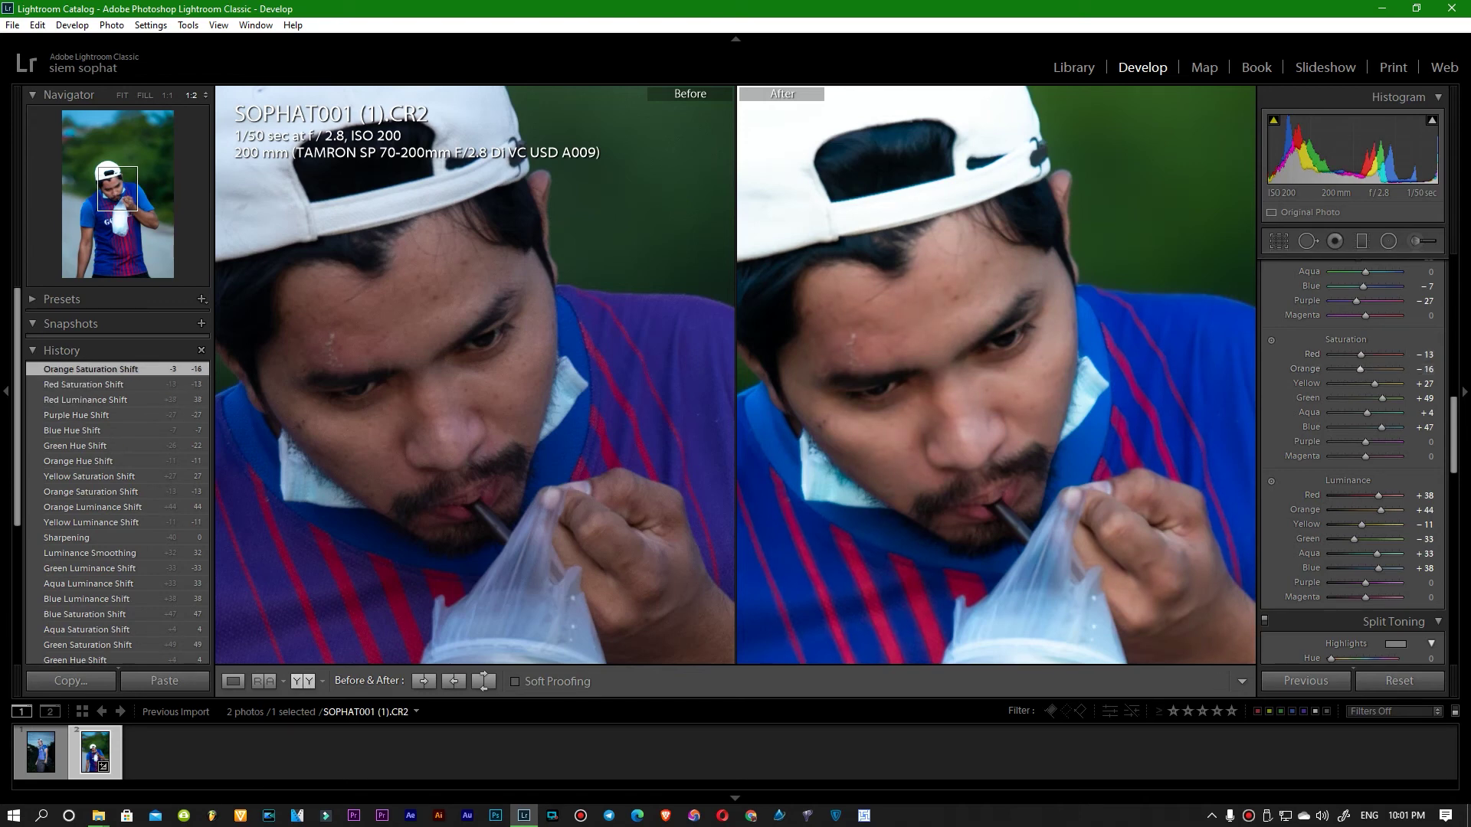
# Step: Add two points to the RGB point curve for a custom tone curve
pyautogui.scroll(-3, 1425, 444)
pyautogui.scroll(-2, 1425, 444)
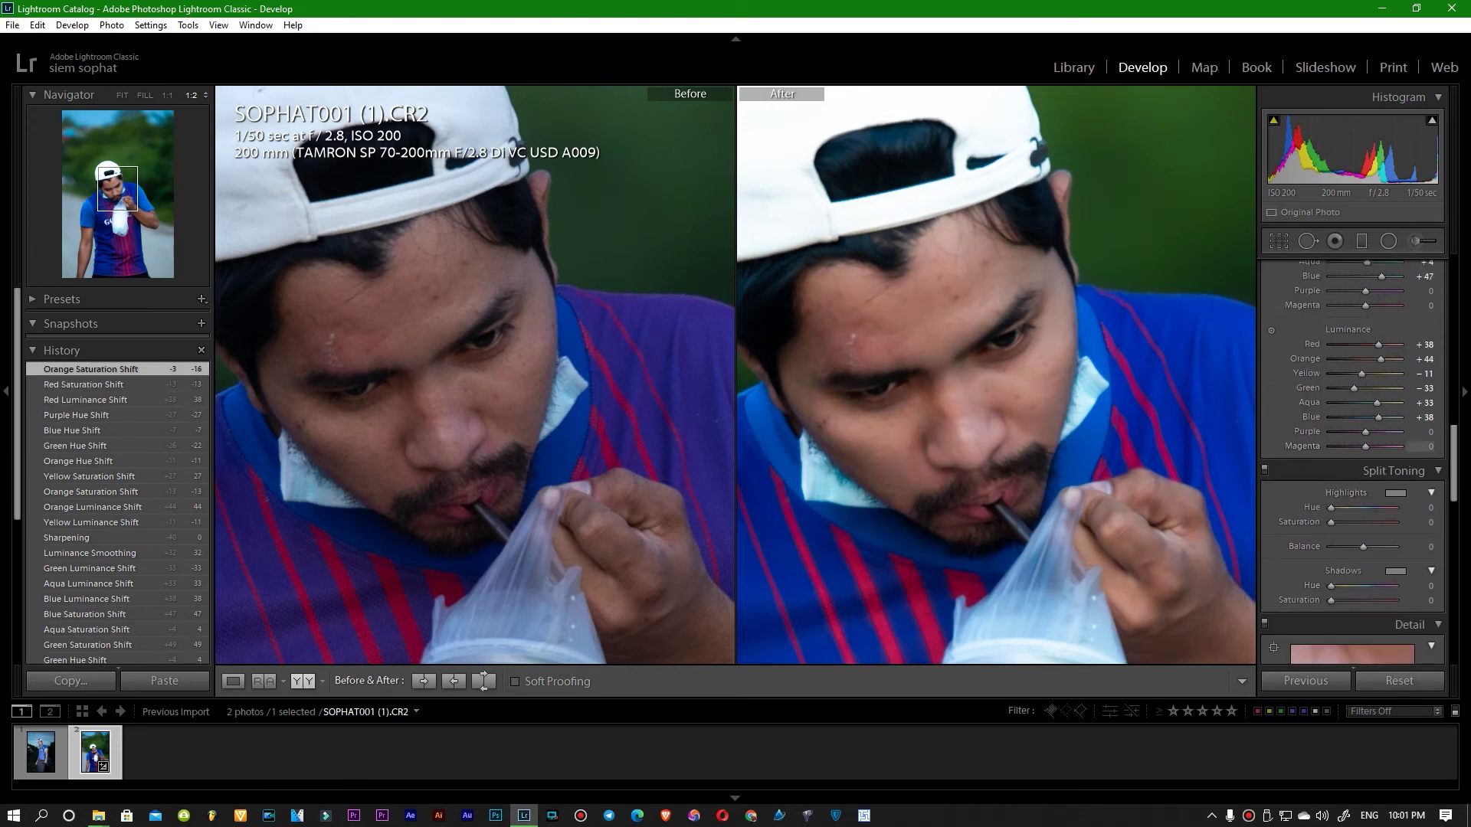
pyautogui.scroll(-1, 1352, 460)
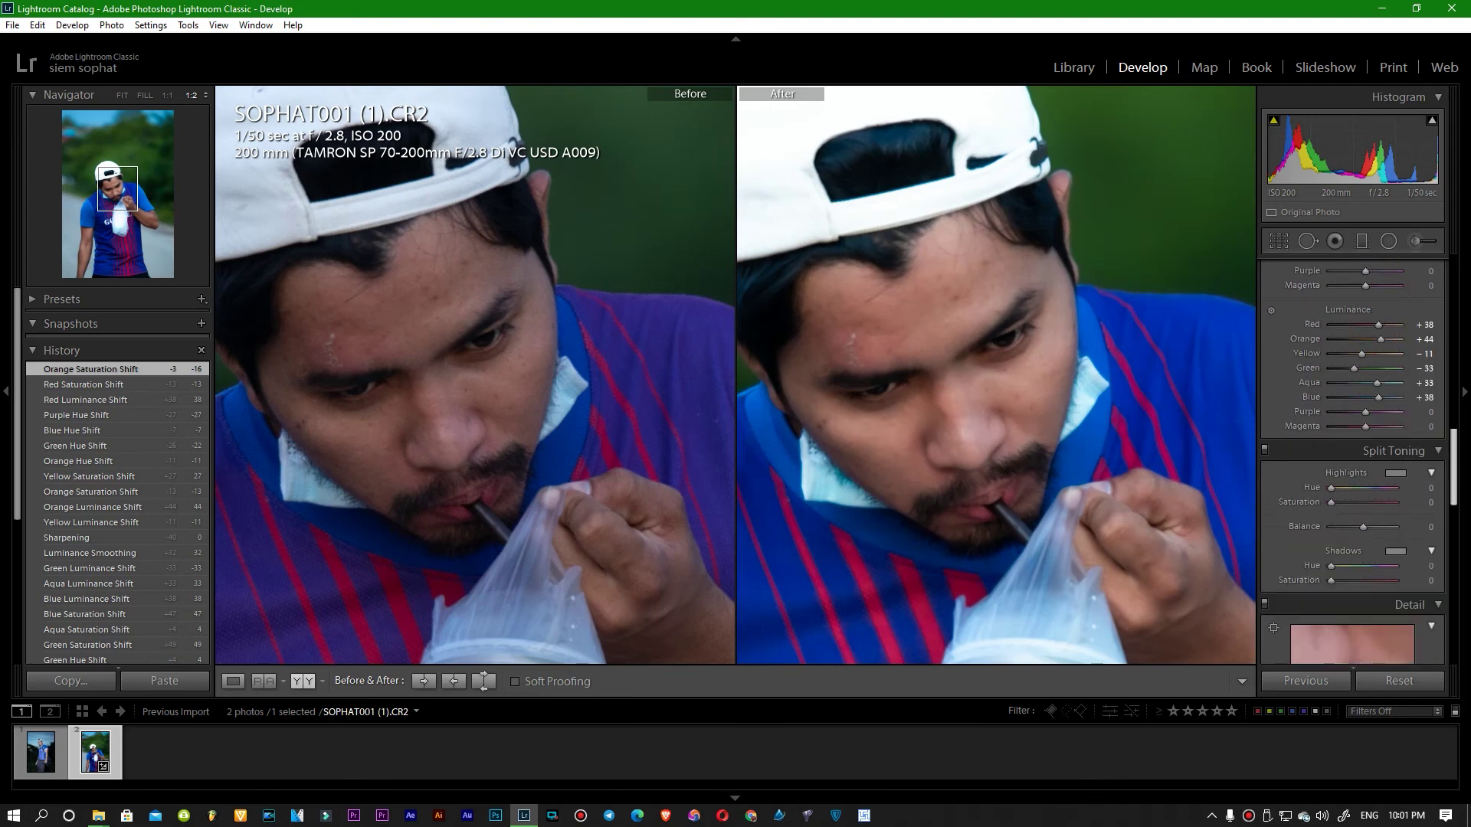
pyautogui.scroll(-5, 1353, 459)
pyautogui.scroll(10, 1352, 460)
pyautogui.scroll(3, 1352, 459)
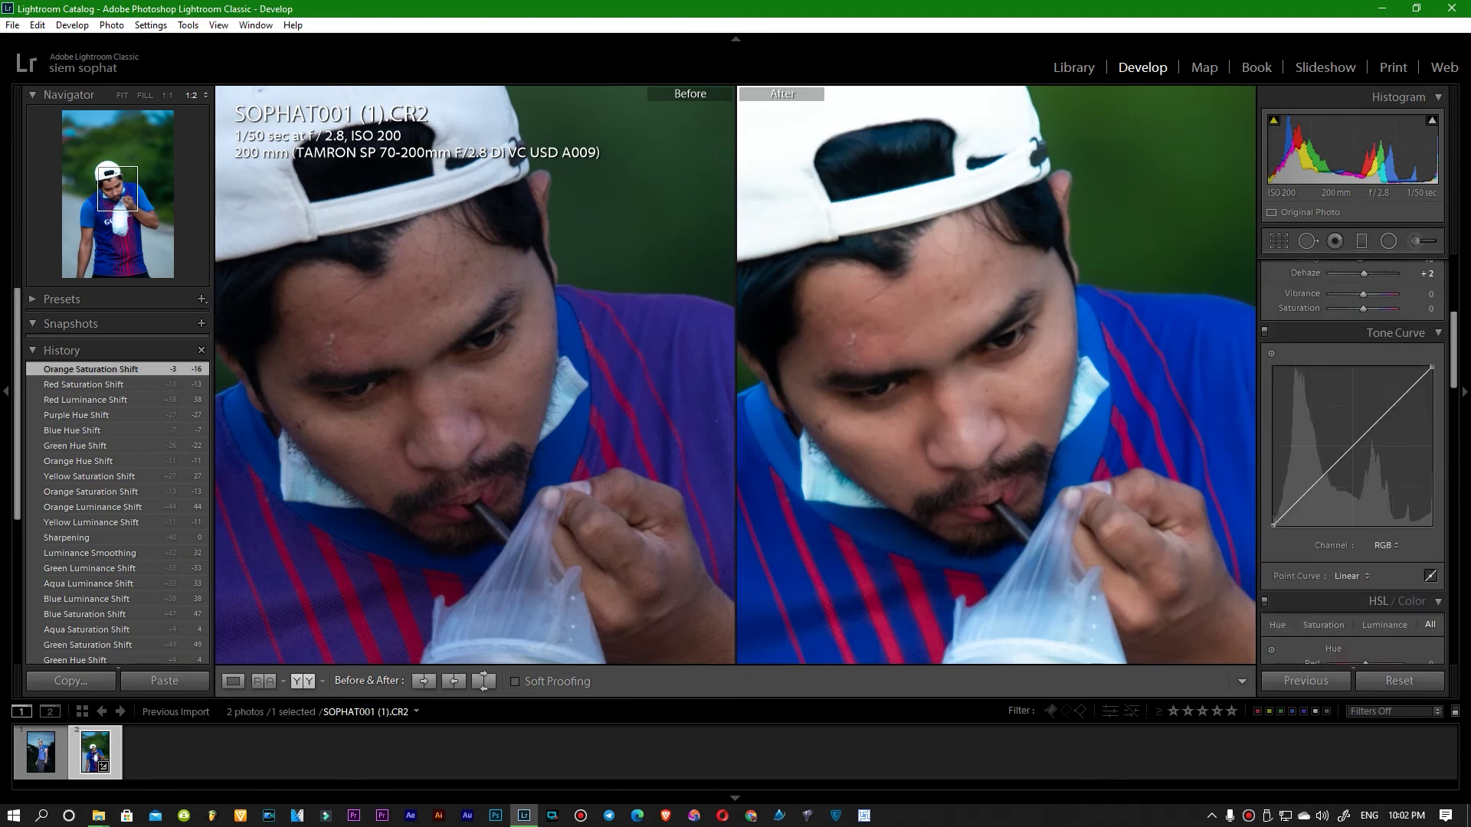
pyautogui.moveTo(1414, 385); pyautogui.dragTo(1413, 381)
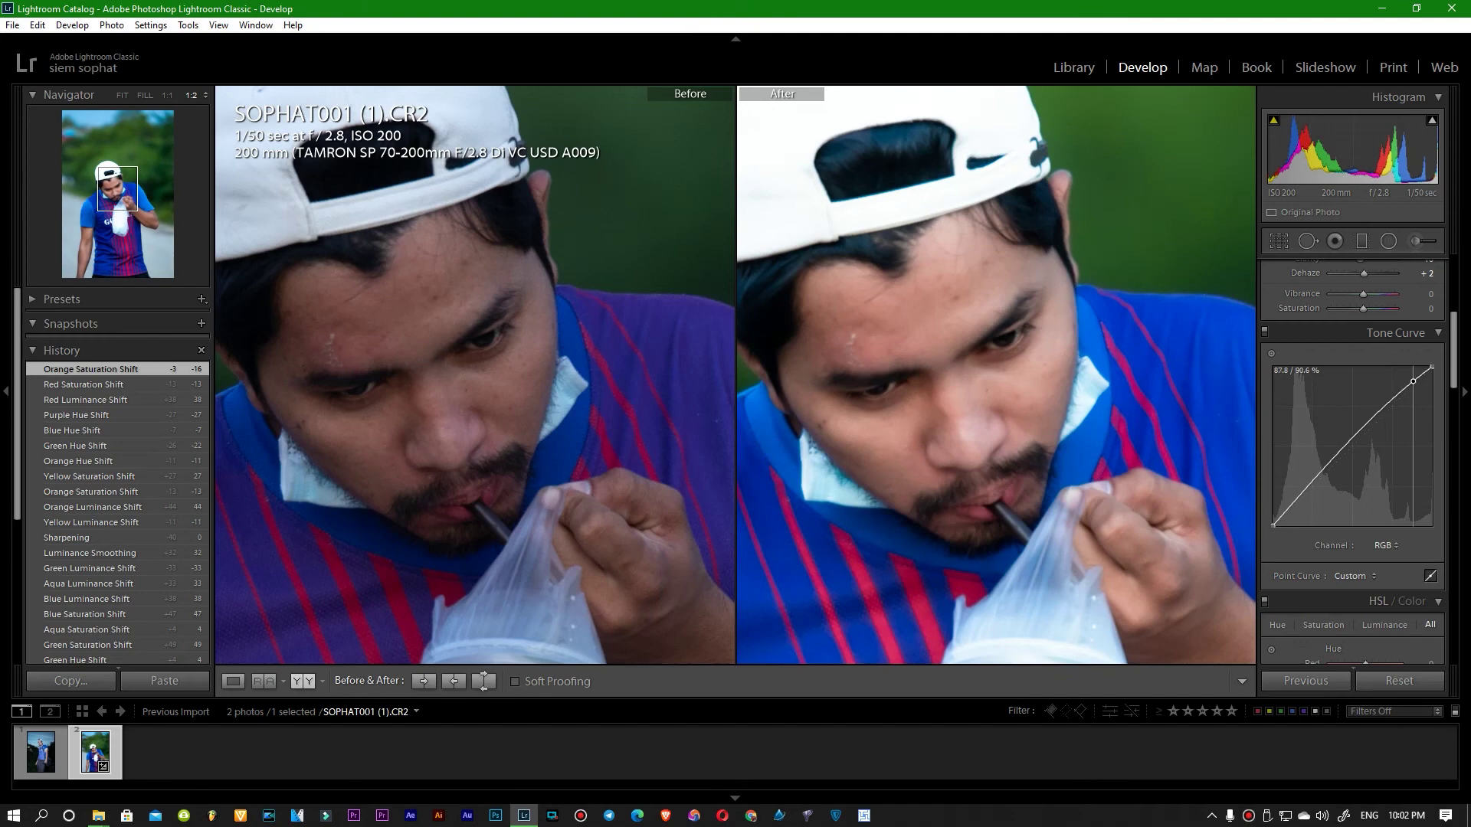
pyautogui.moveTo(1315, 484); pyautogui.dragTo(1315, 477)
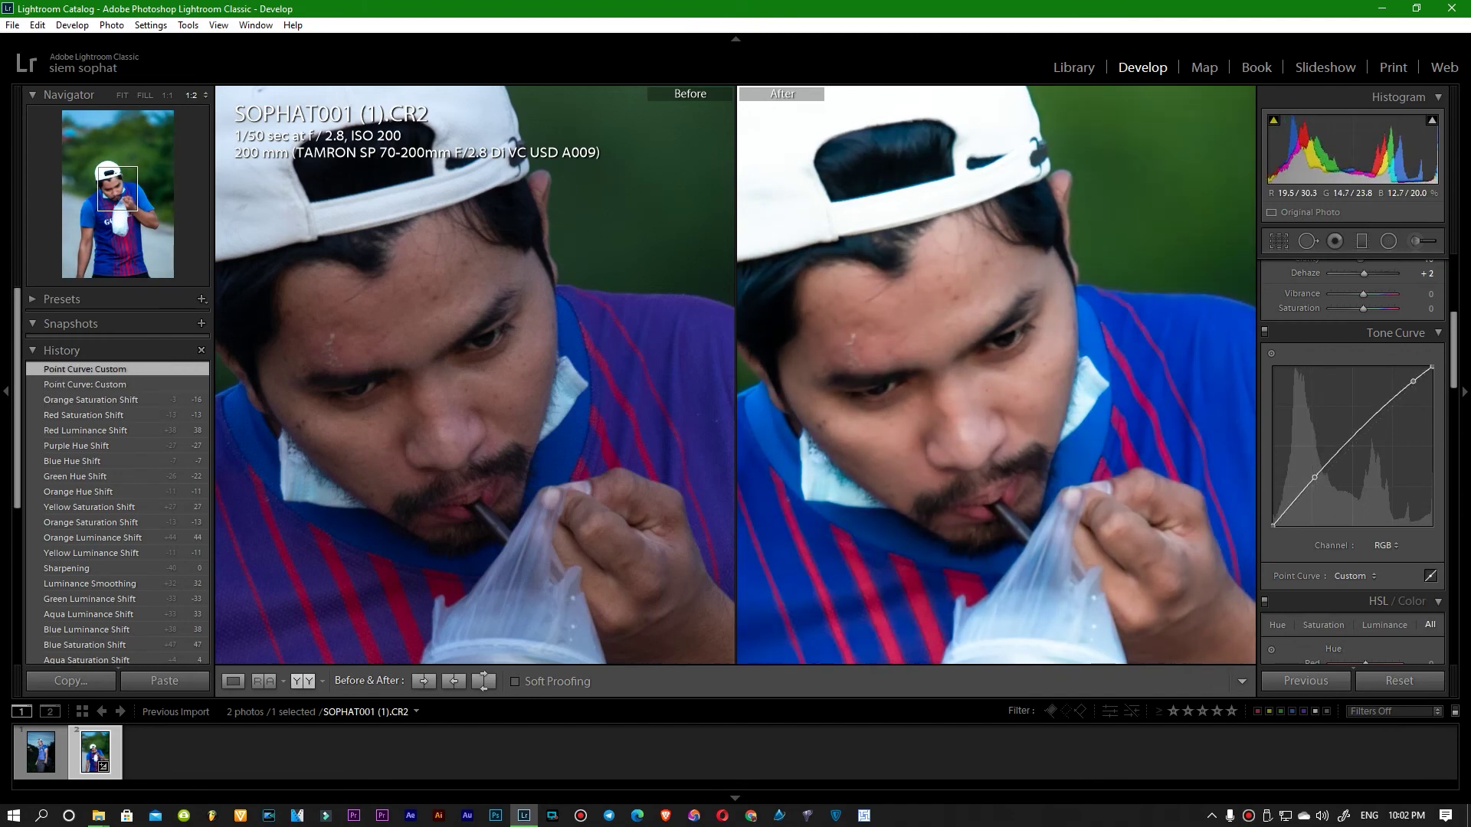
# Step: Fit and inspect the whole photo, trying a black-and-white conversion and the photo menu
pyautogui.press('z')
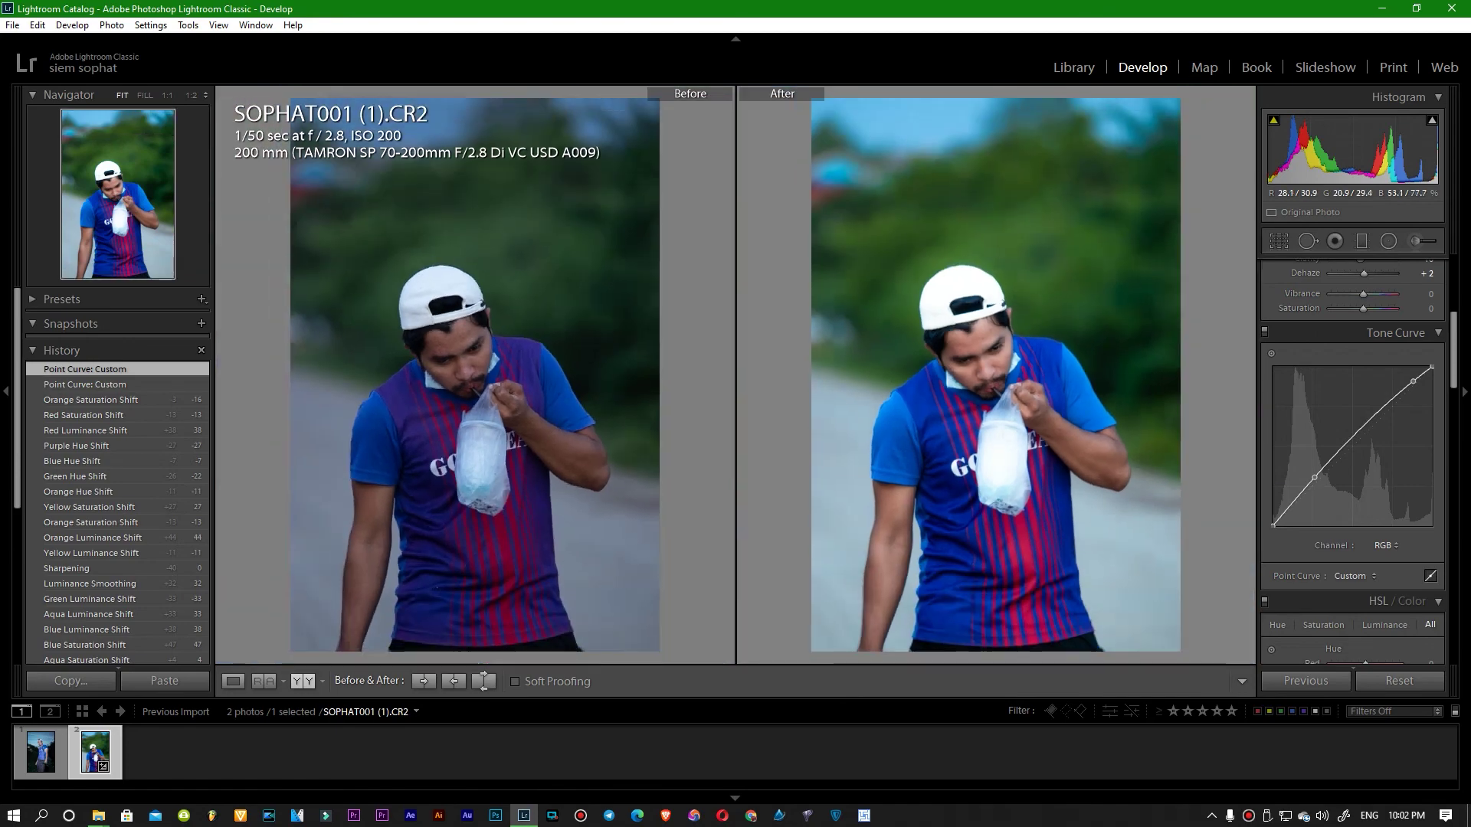
pyautogui.moveTo(989, 498); pyautogui.dragTo(988, 345)
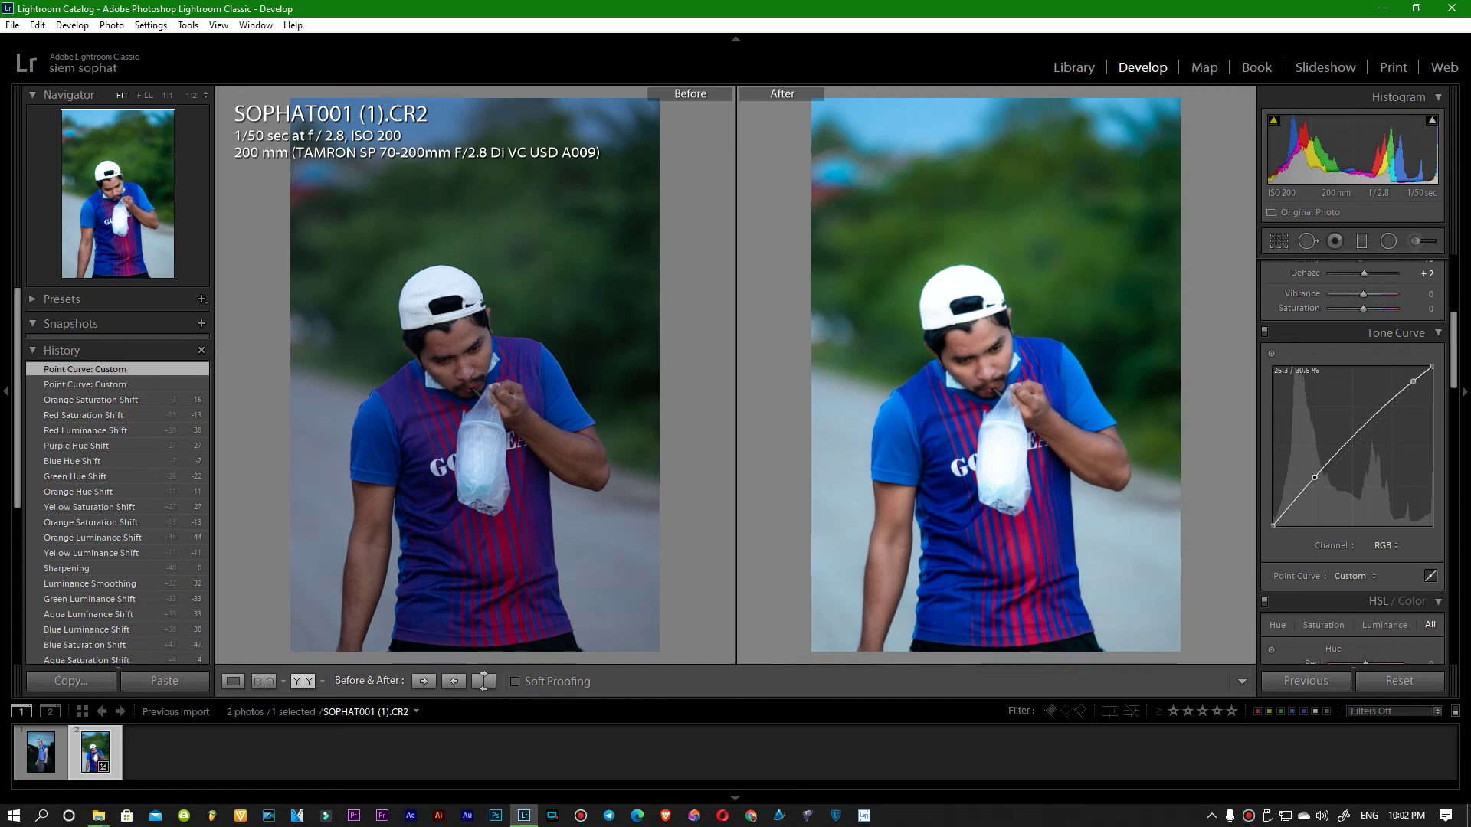
pyautogui.press('v')
pyautogui.press('v')
pyautogui.rightClick(1026, 288)
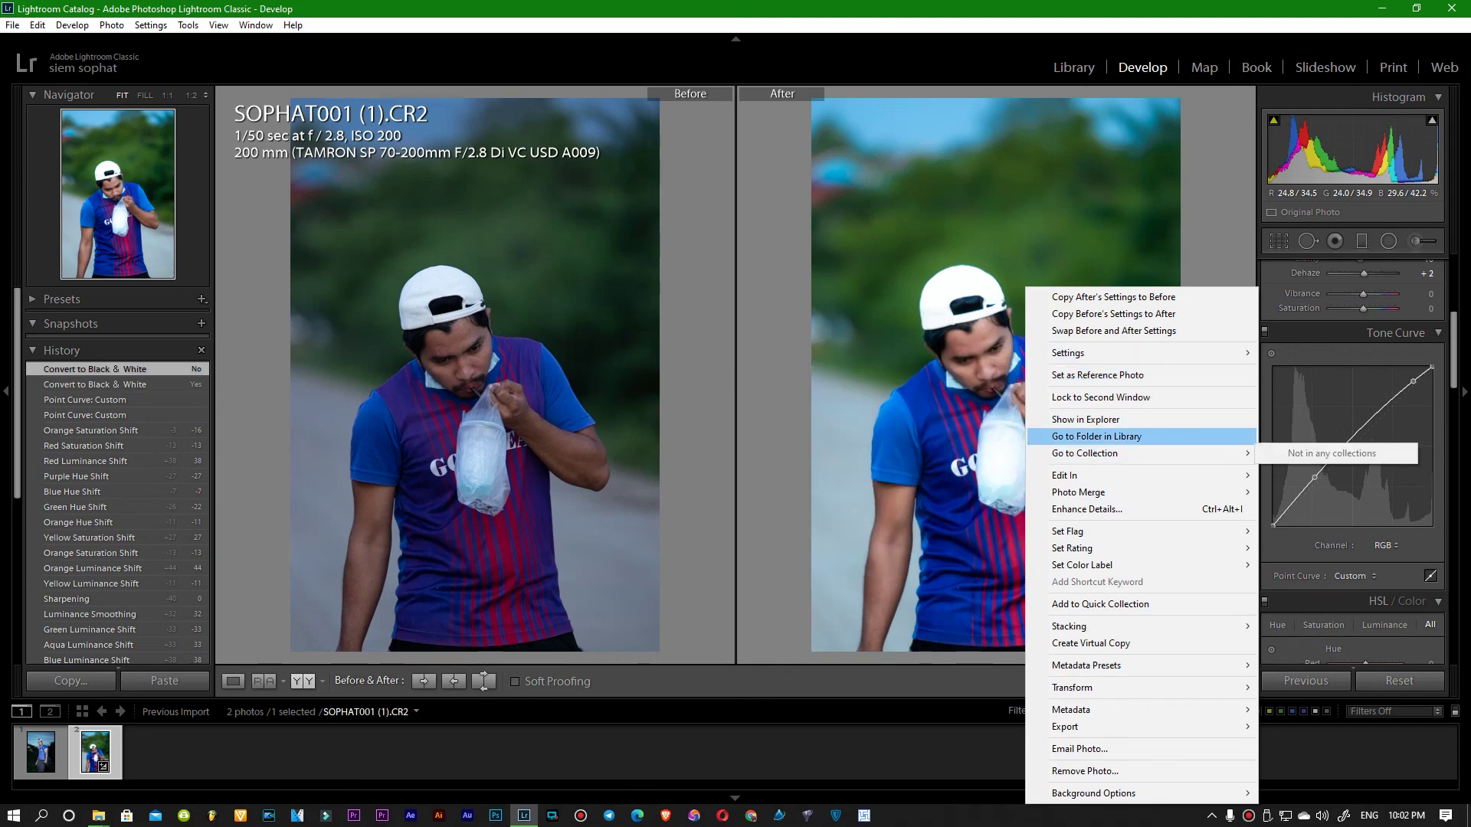
# Step: Send the coloured After photo to Adobe Photoshop CC for editing
pyautogui.moveTo(1138, 476)
pyautogui.click(838, 476)
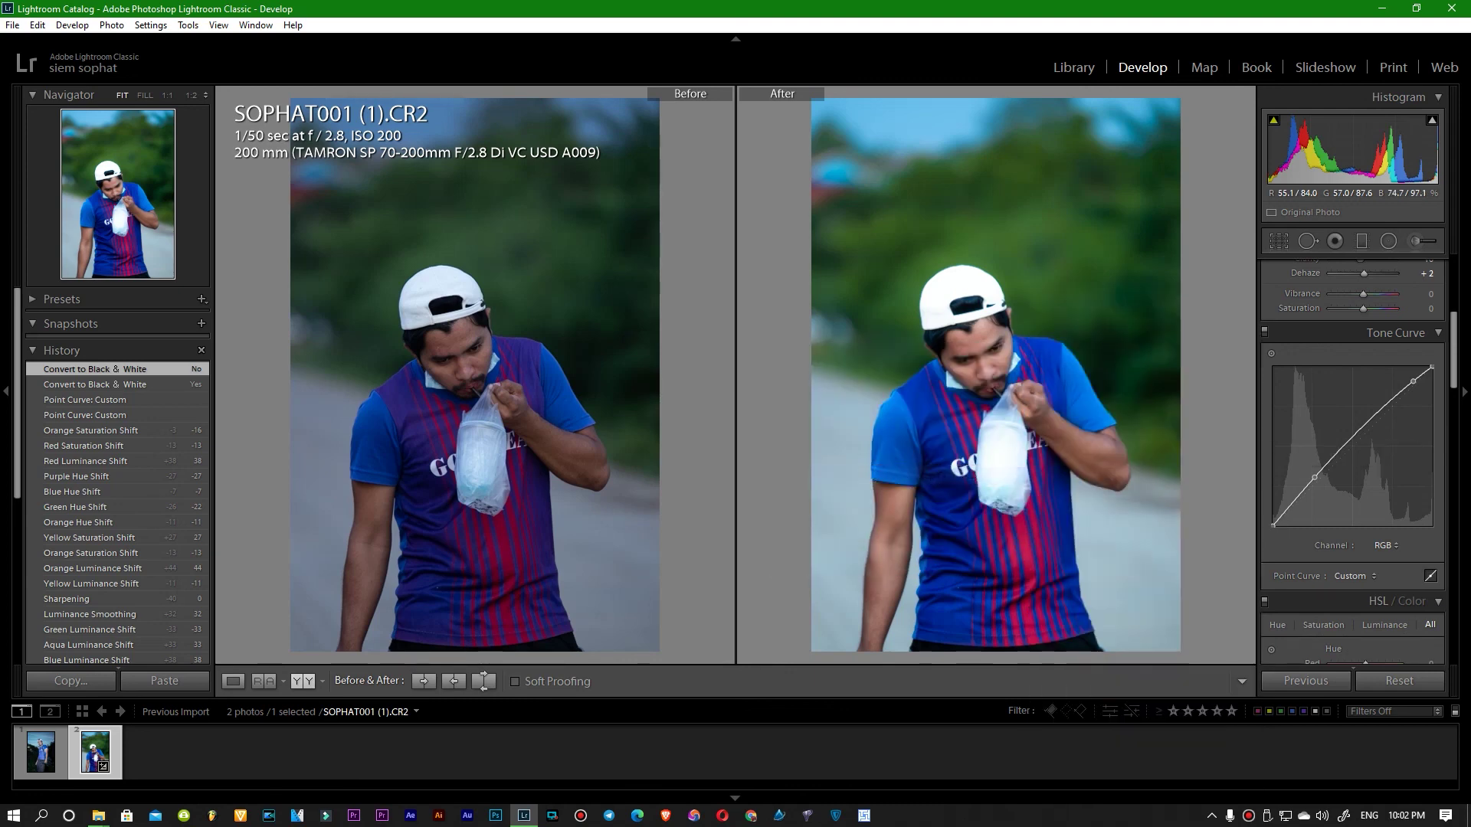